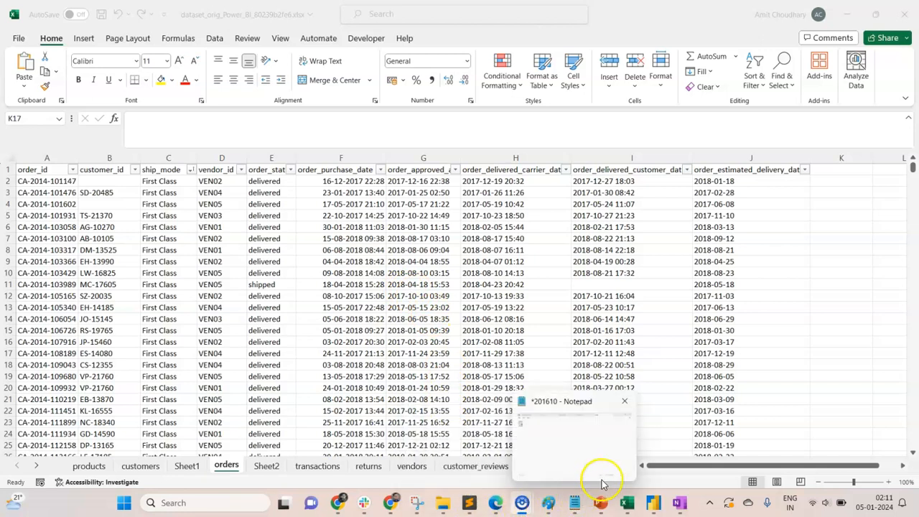
Switch to Paint to examine the monthly orders bar chart
mouse_move(547, 502)
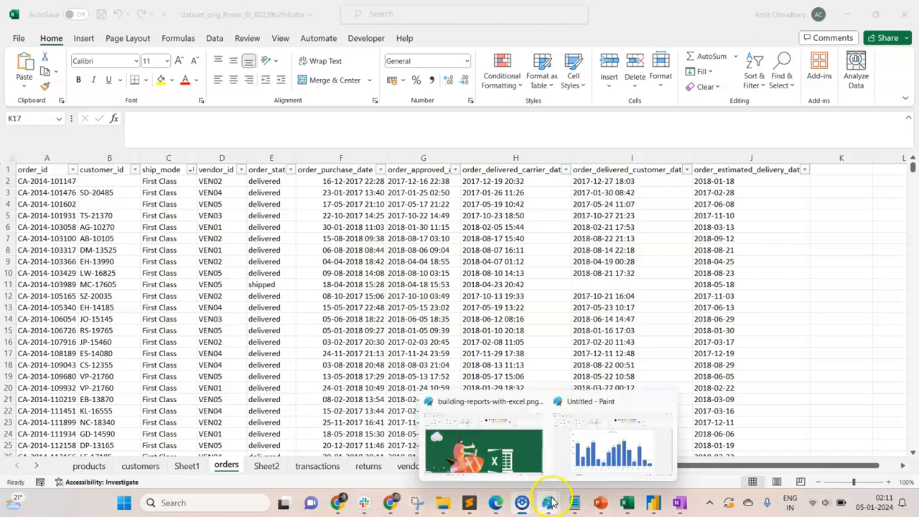
click(631, 477)
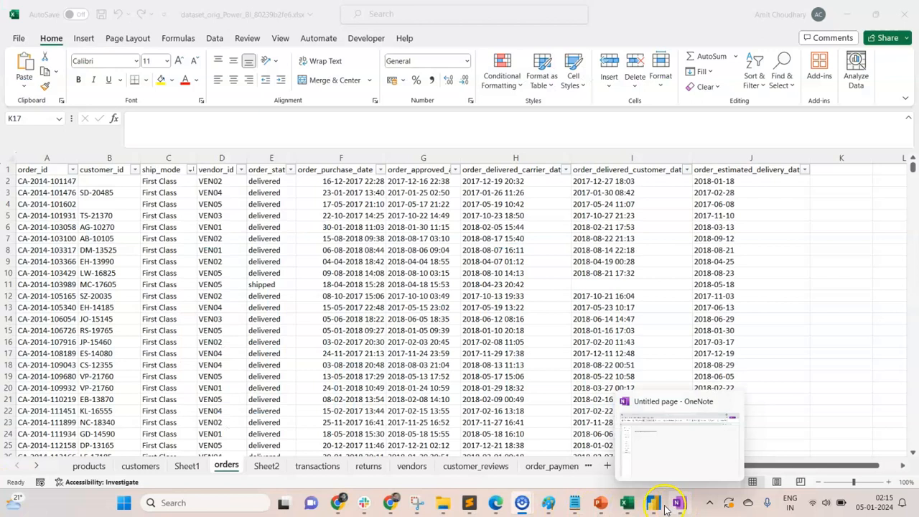
Switch to Power BI Desktop and load the orders sheet from the Excel workbook dataset_orig_Power_BI_80239b2fe6.xlsx
click(662, 504)
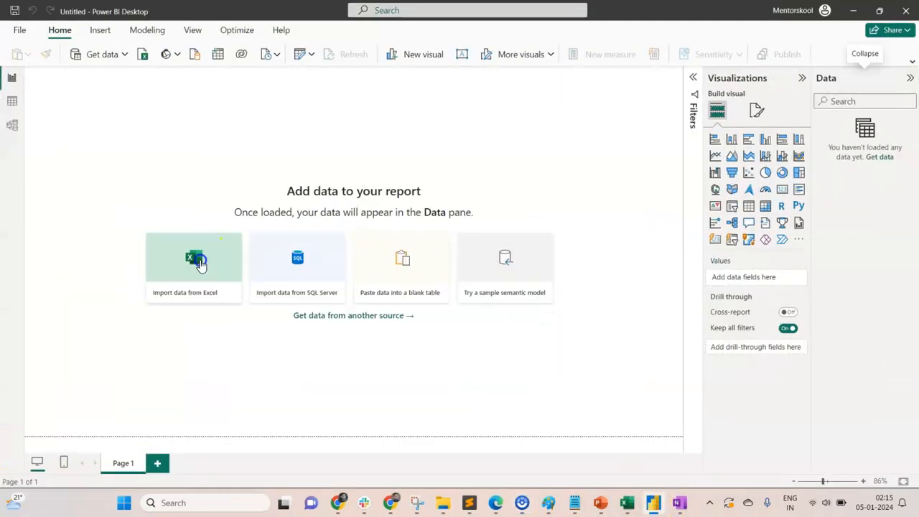
click(195, 264)
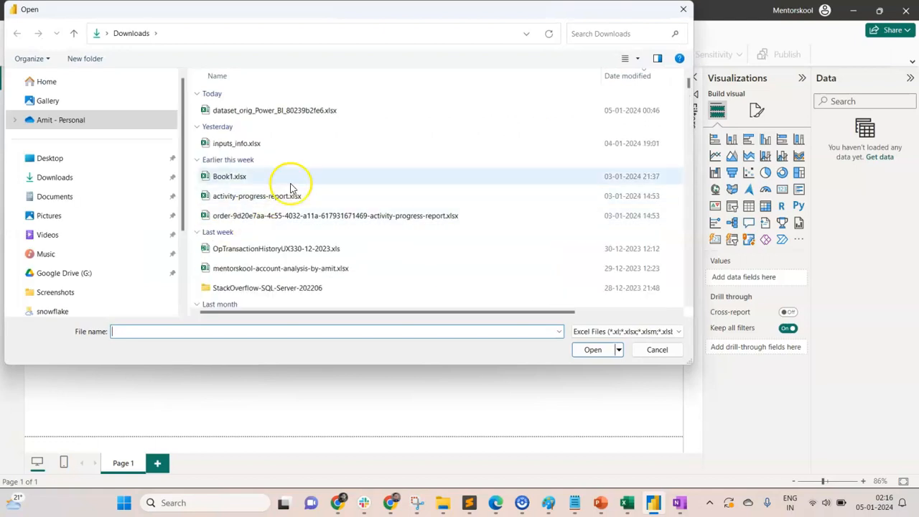
click(324, 112)
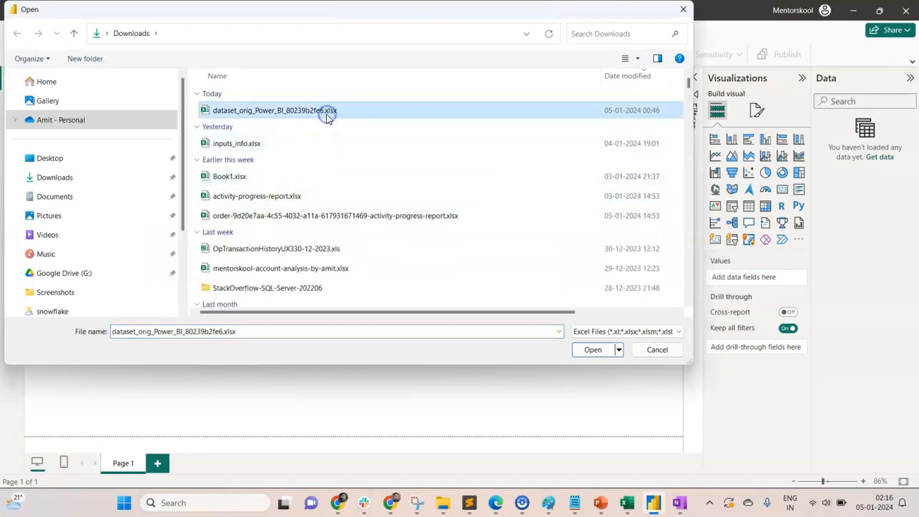
click(593, 350)
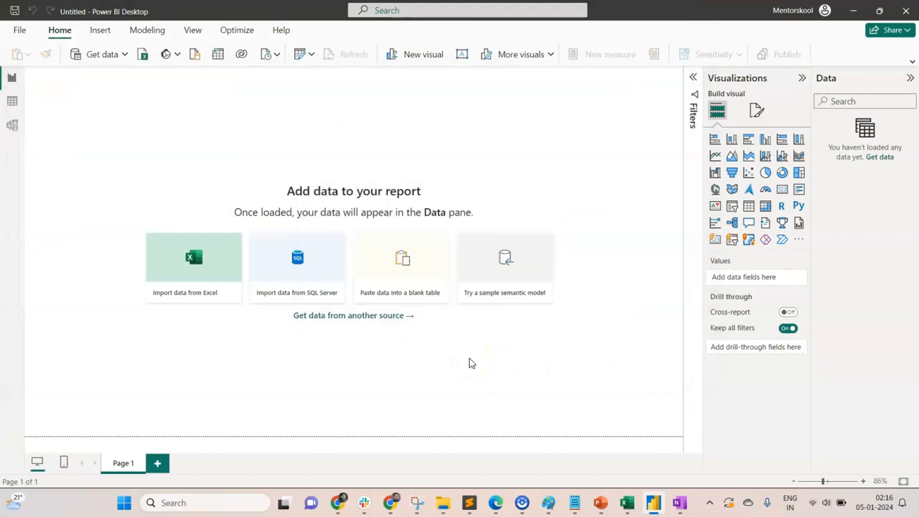
click(468, 357)
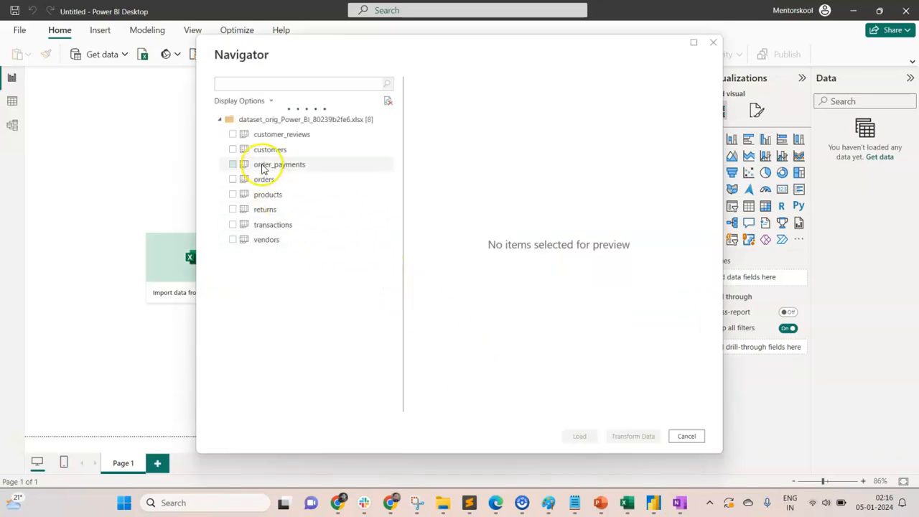
click(231, 181)
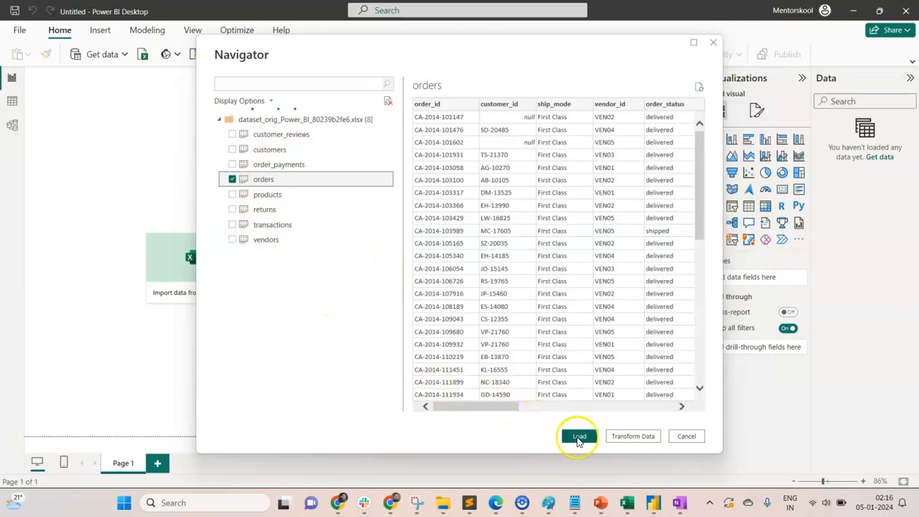
click(579, 436)
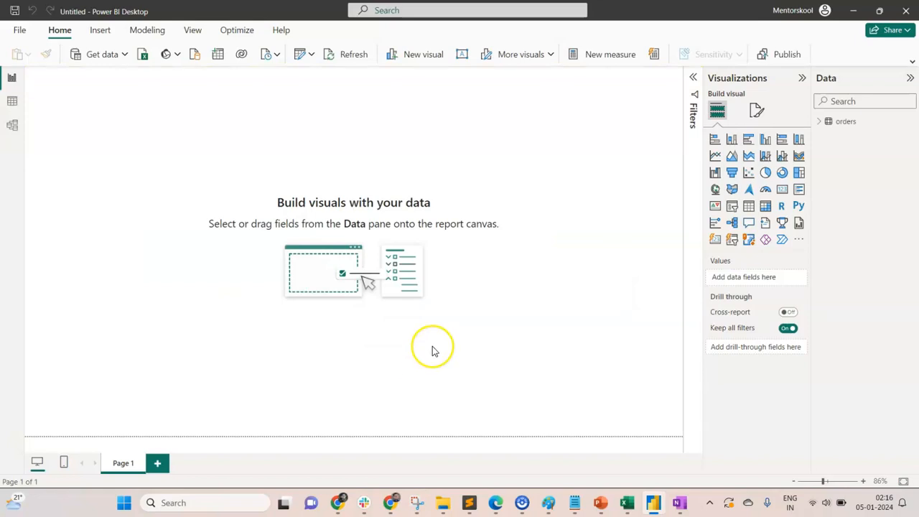
Examine the loaded orders table in Table view, and compare it with the Orders Placed chart in Paint
click(11, 102)
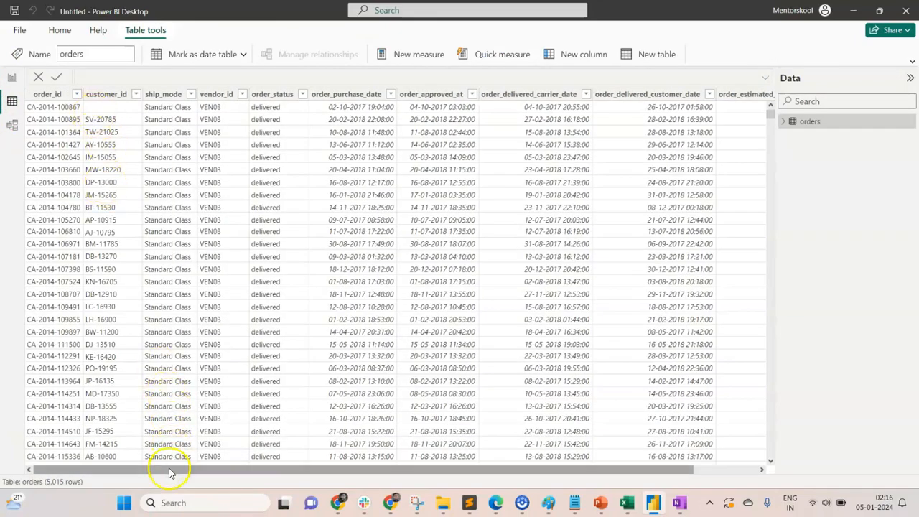
drag(310, 471, 172, 498)
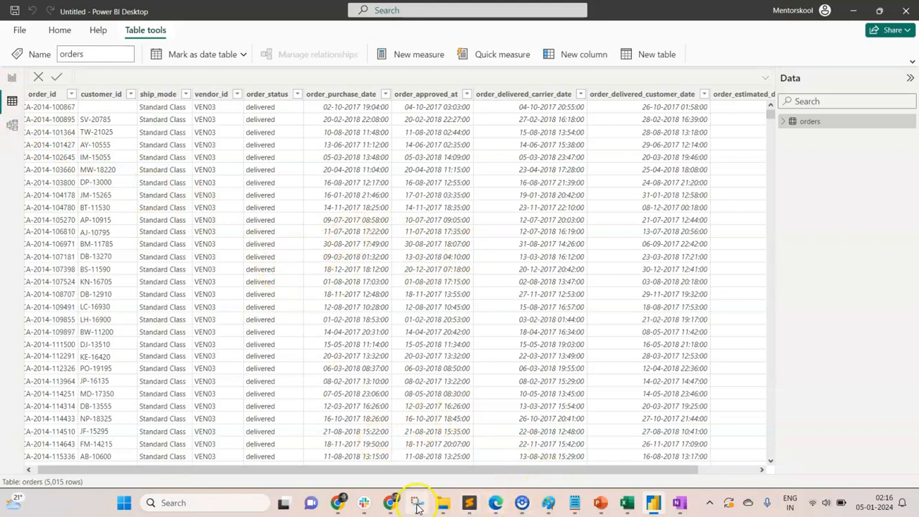
mouse_move(548, 502)
click(617, 448)
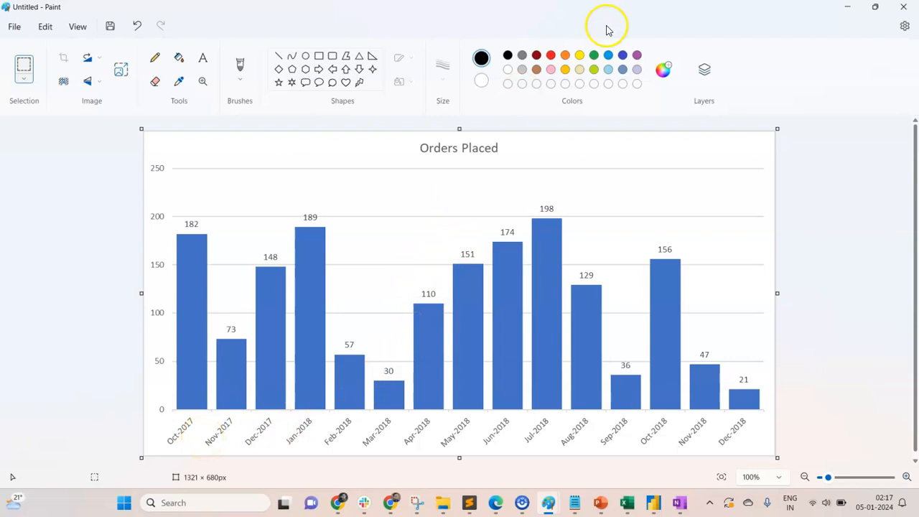
Switch to the Excel orders sheet, insert a blank column after order_purchase_date and enter Dec-2017 in its first data row
click(626, 501)
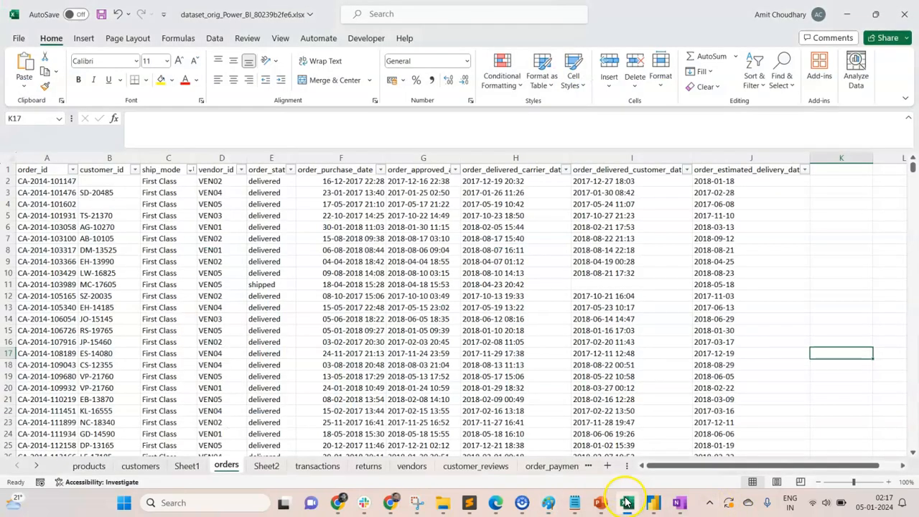
click(319, 179)
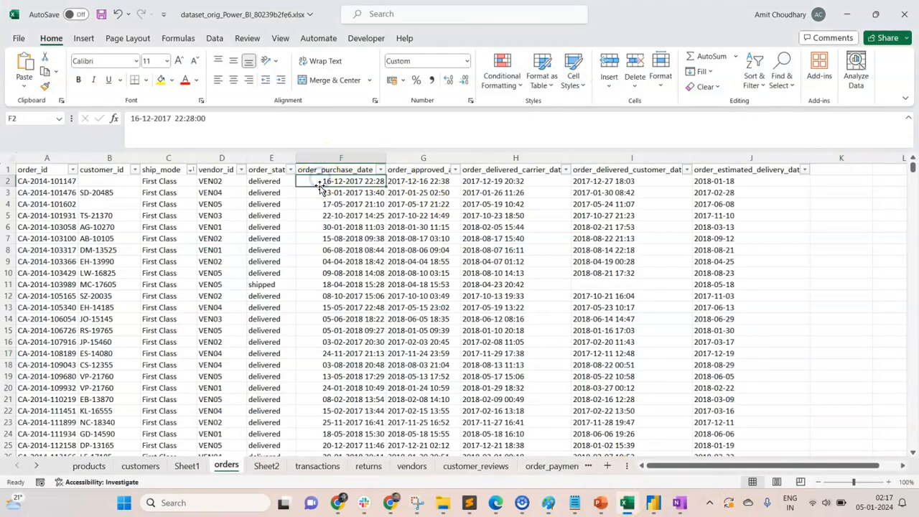
click(422, 157)
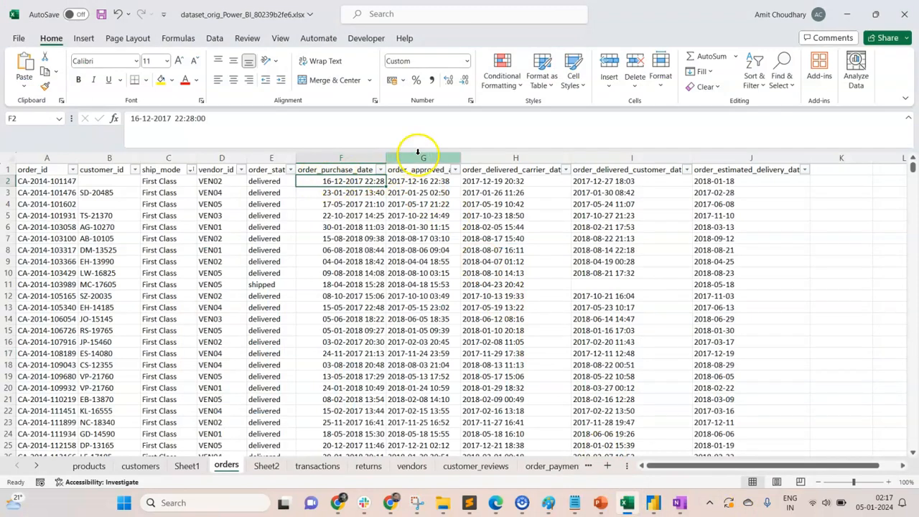
right_click(421, 158)
click(467, 279)
click(410, 181)
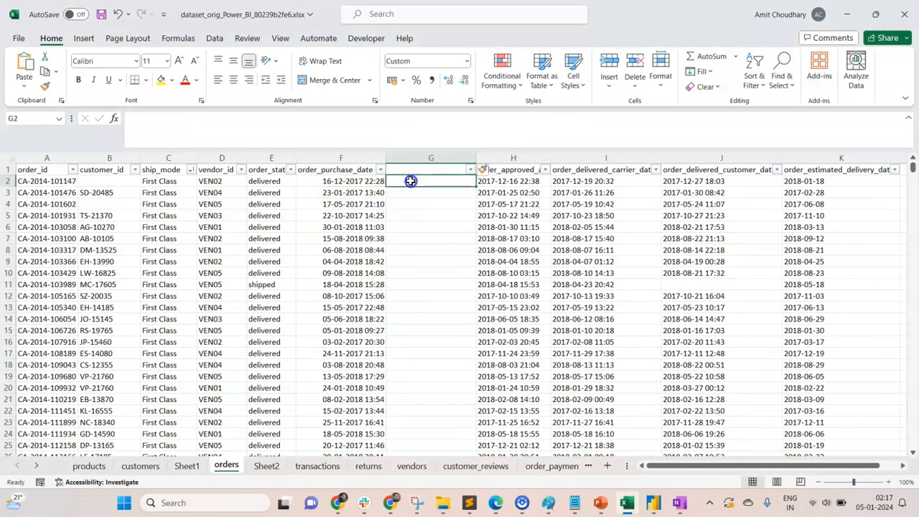
text(Dec-201)
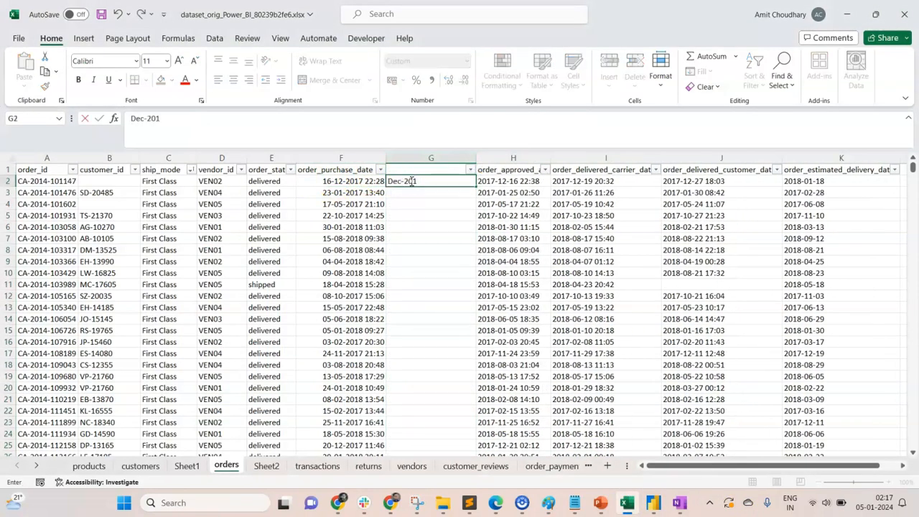
text(7)
key(Return)
click(411, 181)
text(Dec)
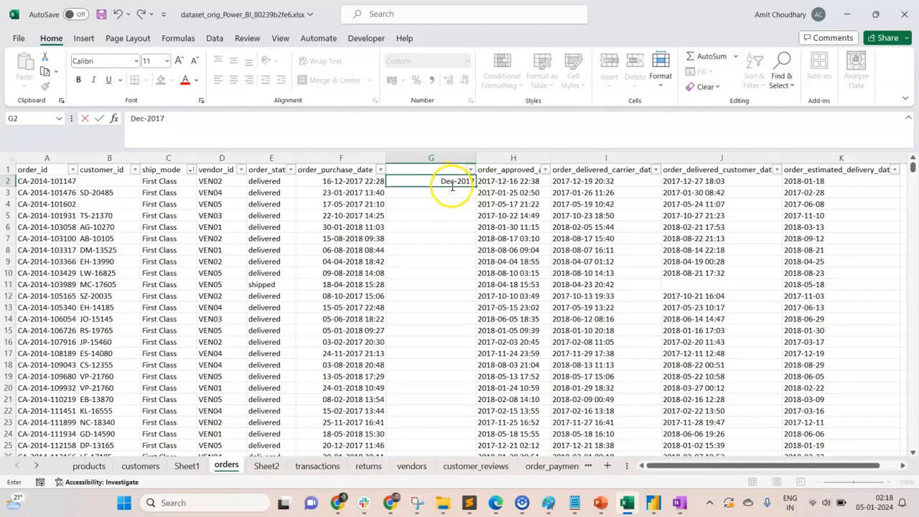
Insert another column directly after order_purchase_date and enter December in cell G2
right_click(421, 159)
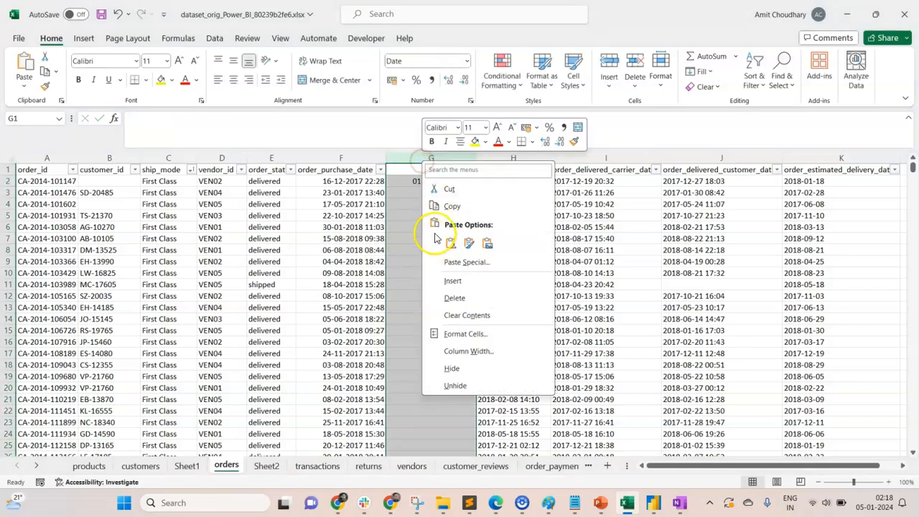
click(452, 281)
click(394, 181)
click(393, 183)
text(Dec)
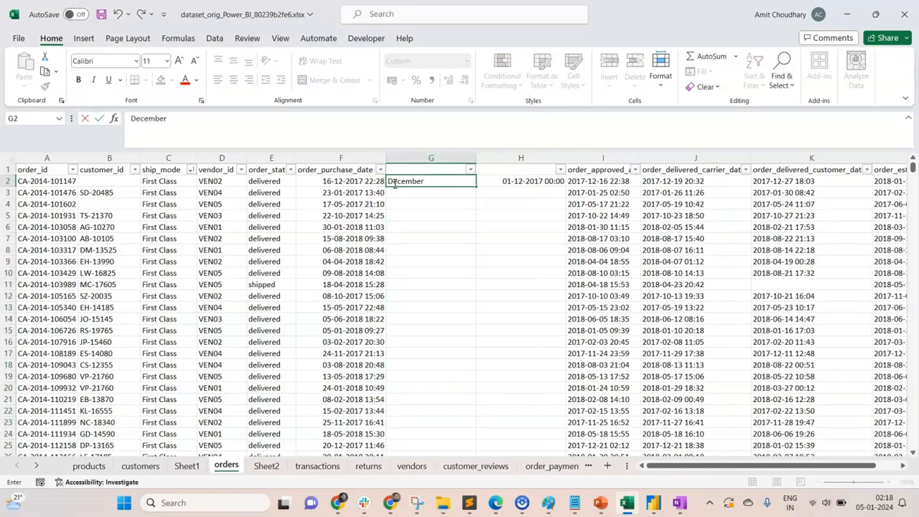
text(ember)
key(Return)
Insert a column between the month column and the month-year column, and enter 2017 in cell H2
click(502, 157)
right_click(502, 158)
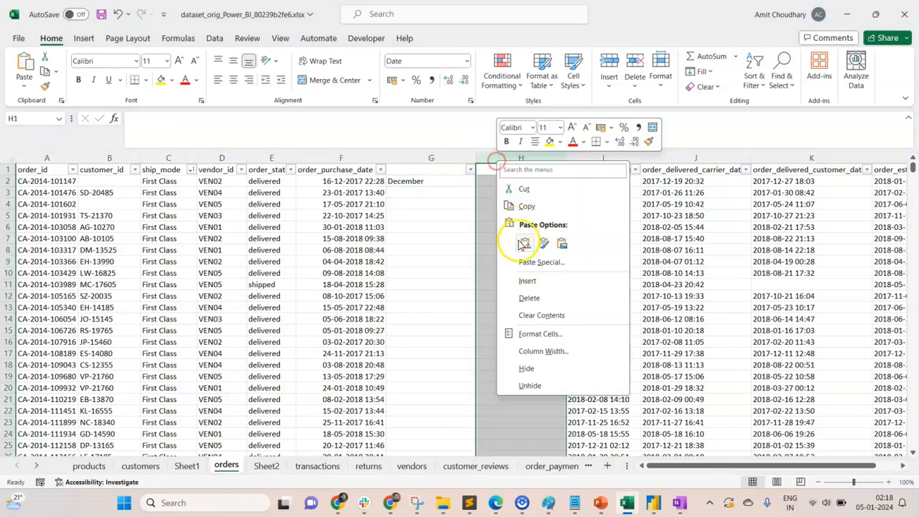
click(521, 282)
click(490, 180)
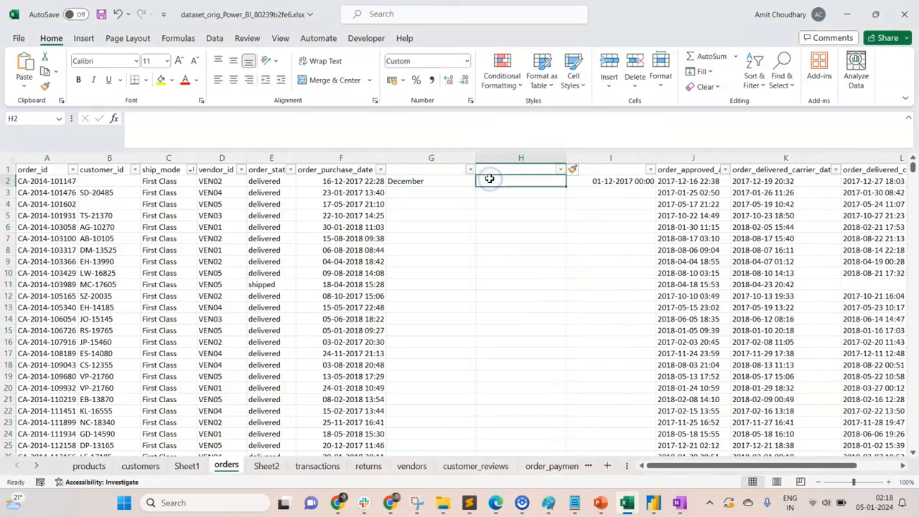
text(2017)
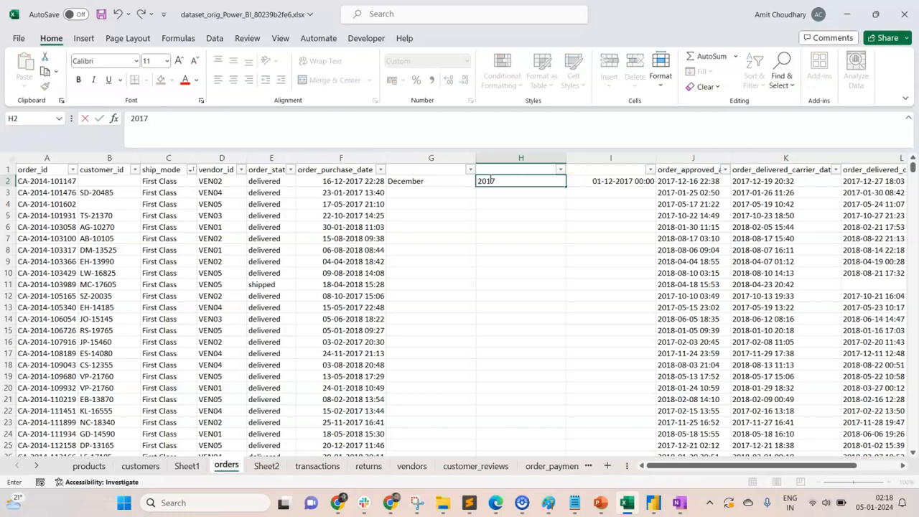
key(Return)
click(489, 180)
text(201)
Change the month in cell G2 to the abbreviation Dec
click(422, 181)
text(Dec)
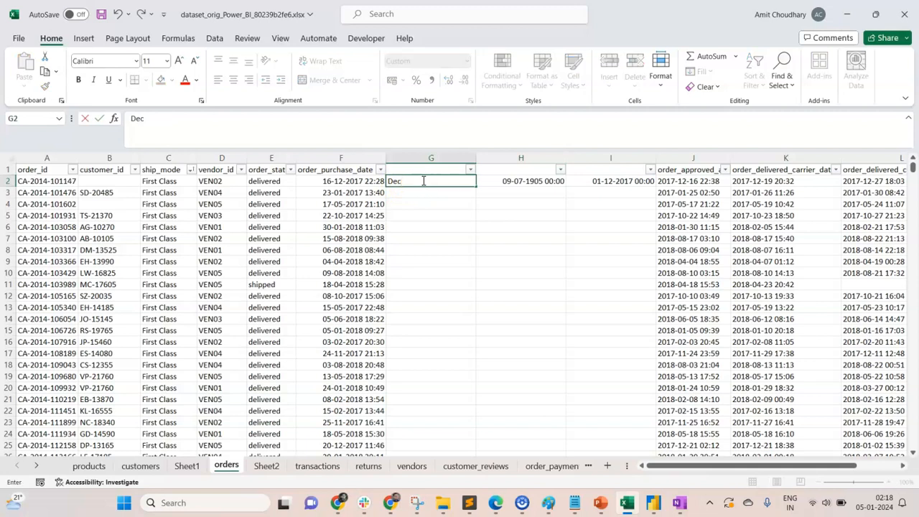
key(Return)
Enter 2017 in cell H2 again and set the cell's number format to Text
key(Up)
key(Right)
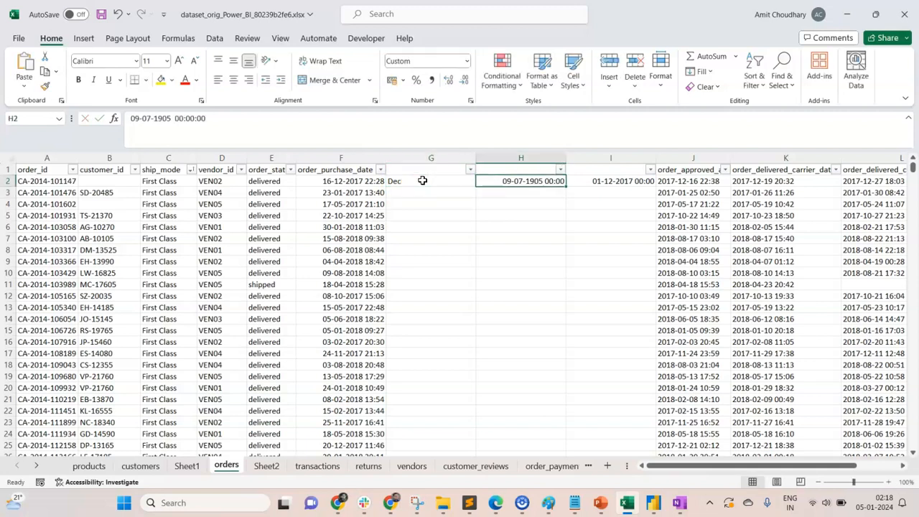
text(2017)
key(Return)
key(Up)
key(Right)
key(Left)
click(467, 60)
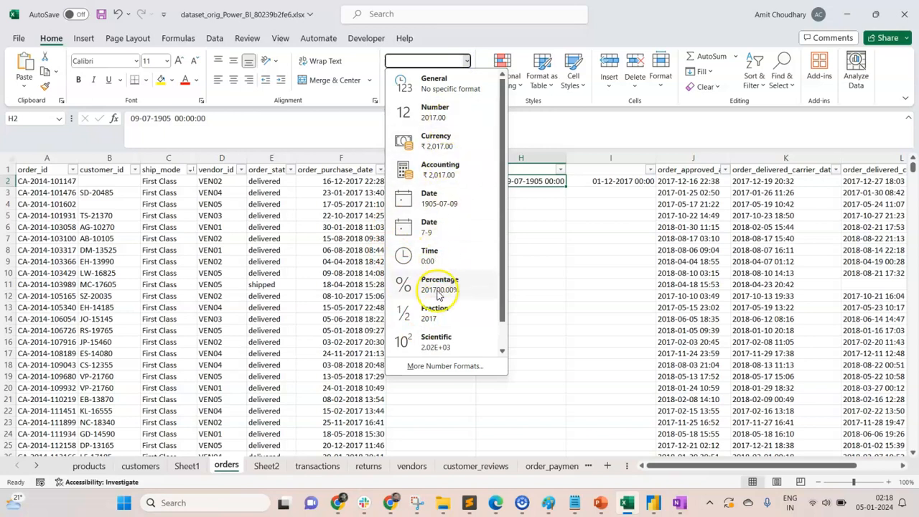
scroll(452, 265, down, 1)
click(429, 342)
click(497, 203)
Try to enter Dec-2017 in cell I2 under its existing date format
click(580, 183)
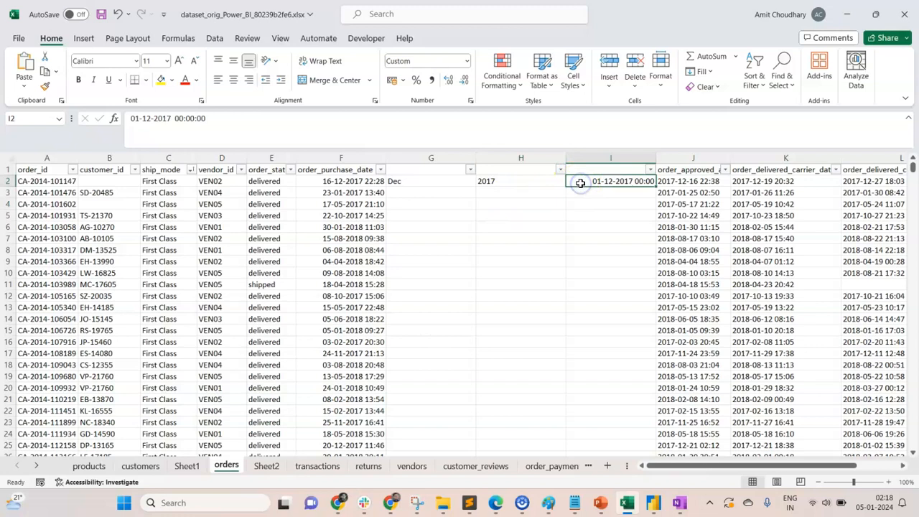
text(Dec-2017)
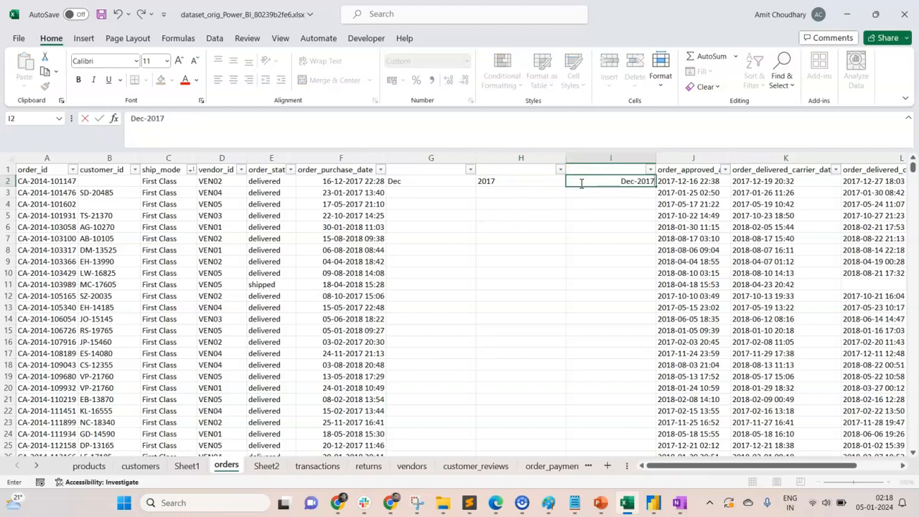
key(ctrl+Return)
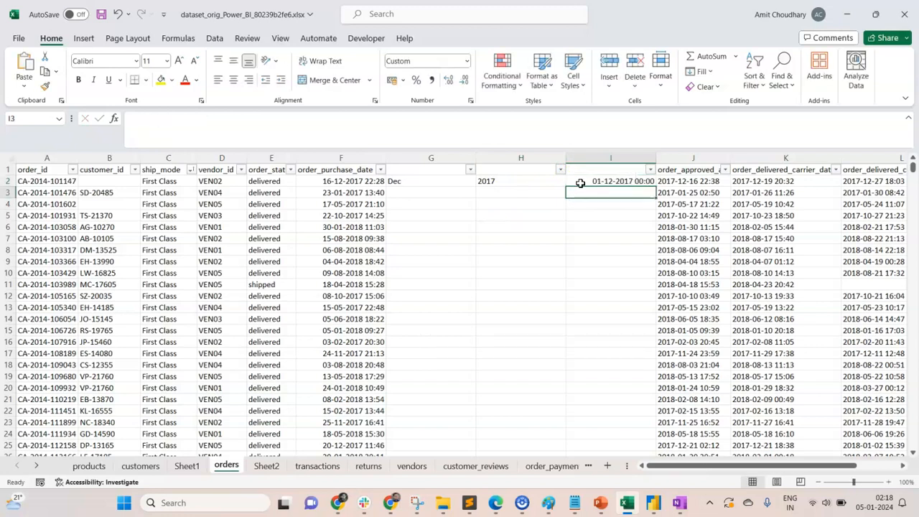
Set cell I2's number format to Text and enter Dec-2017 in it
click(467, 61)
scroll(435, 208, down, 1)
click(427, 342)
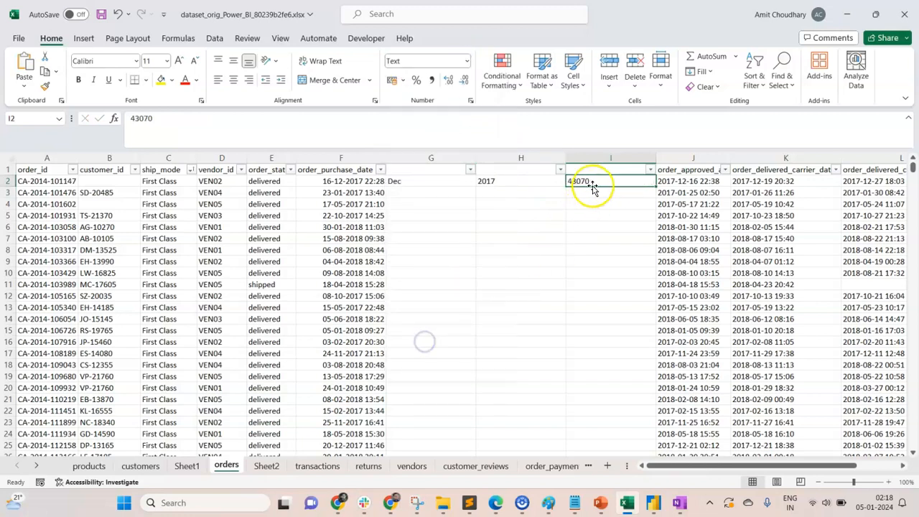
click(592, 183)
text(Dec-2)
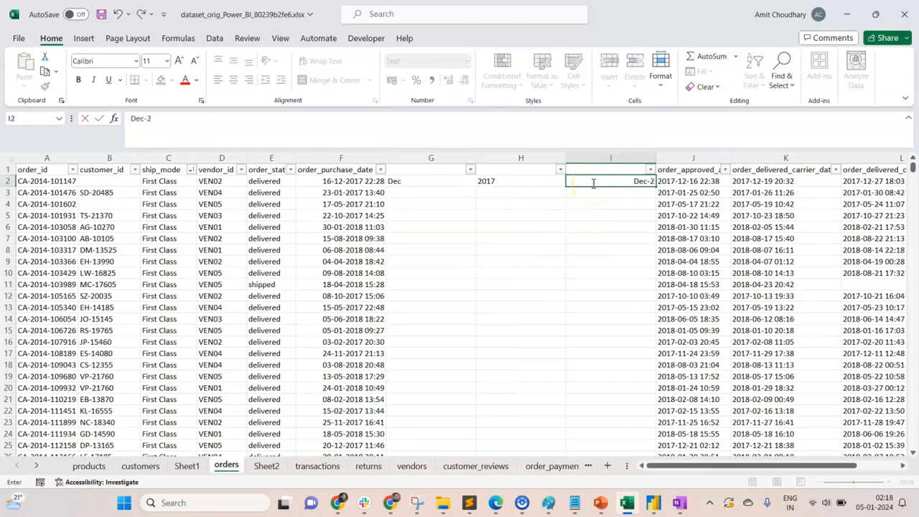
text(017)
key(Return)
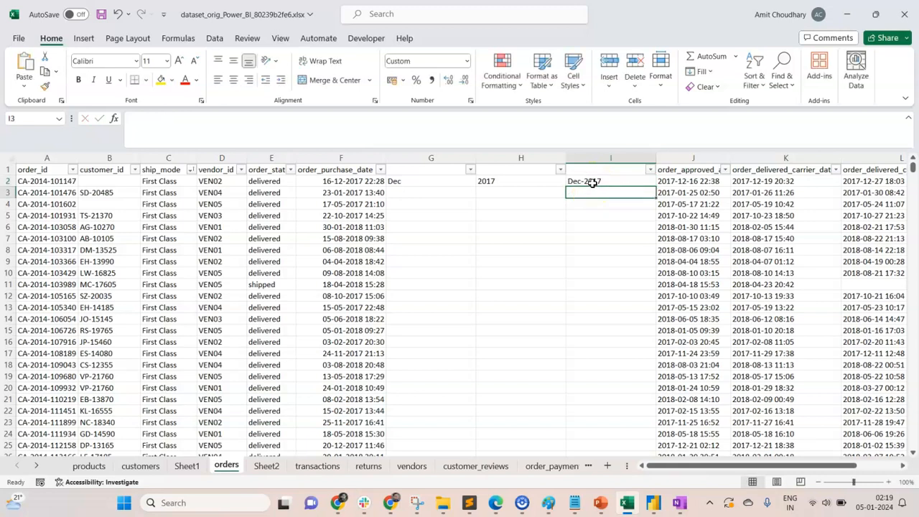
click(593, 181)
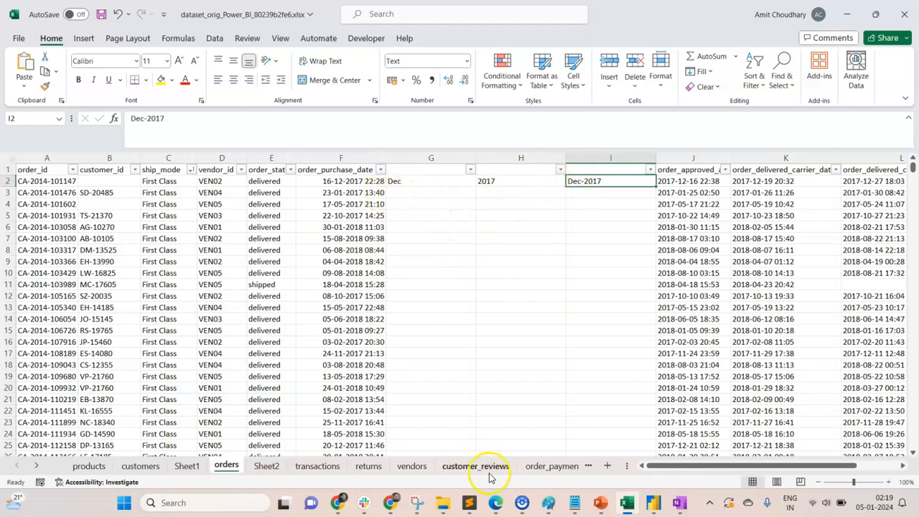
Switch to Power BI Desktop and open the orders query in Power Query Editor
click(653, 502)
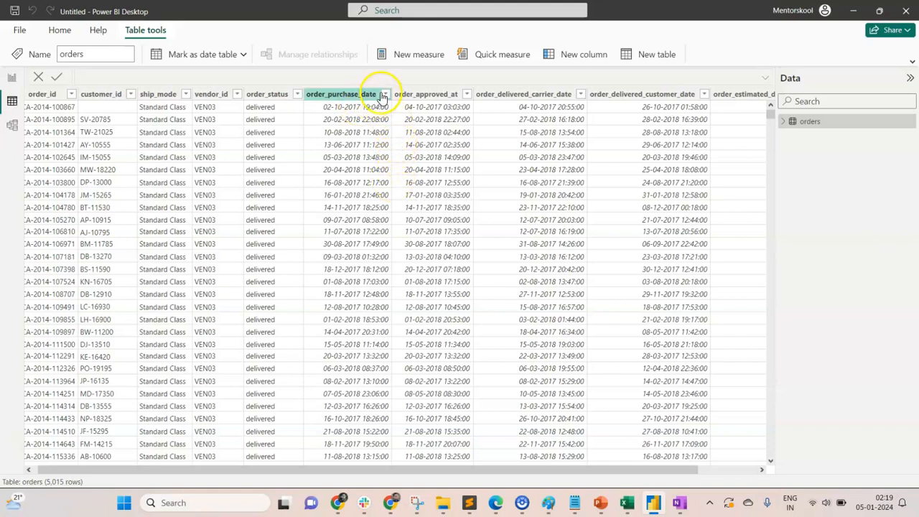
click(70, 34)
click(273, 53)
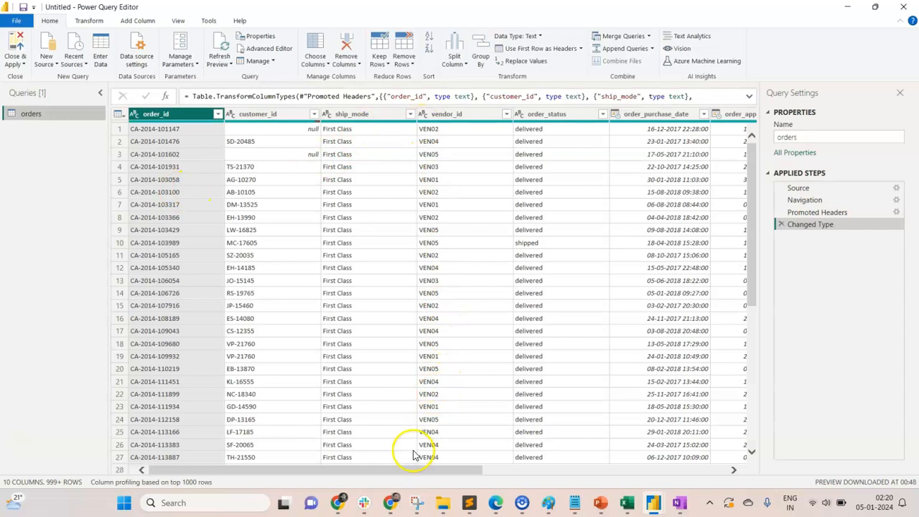
Try converting the order_purchase_date column itself to month names, and remove that transformation from the query
drag(399, 475, 481, 479)
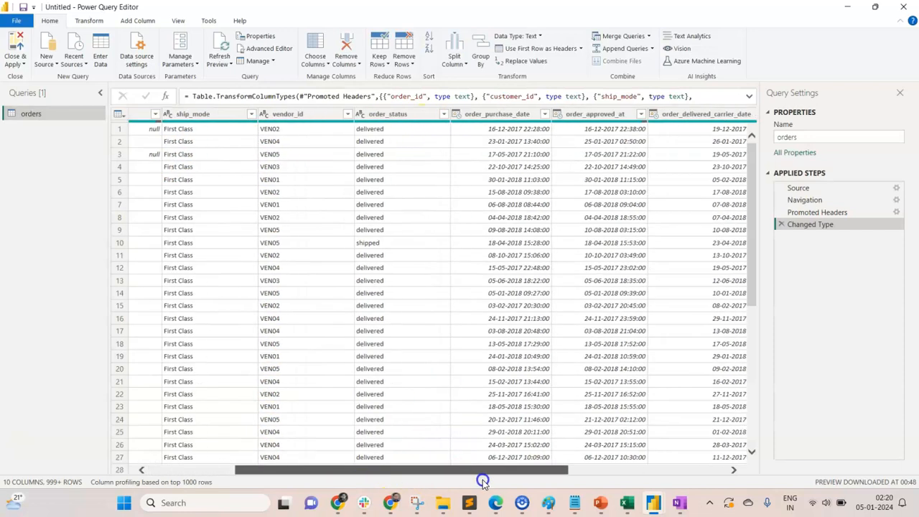
click(496, 115)
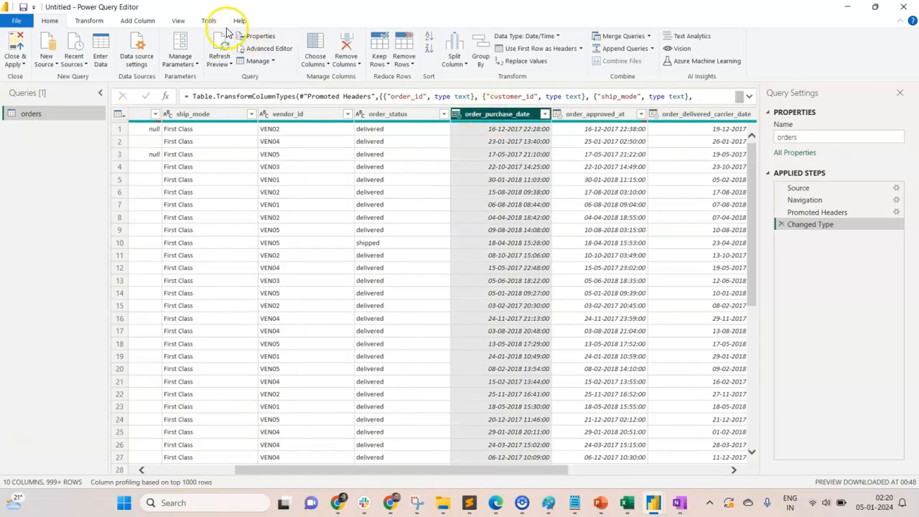
click(91, 20)
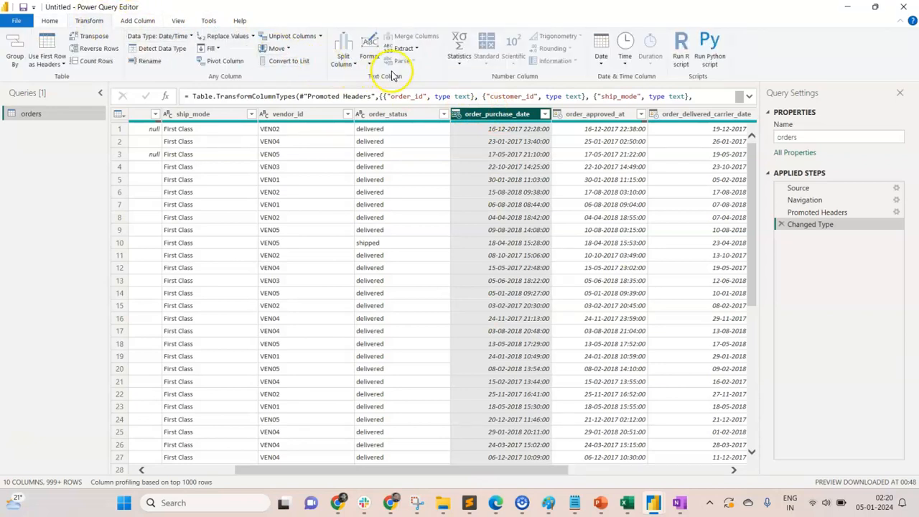
click(602, 63)
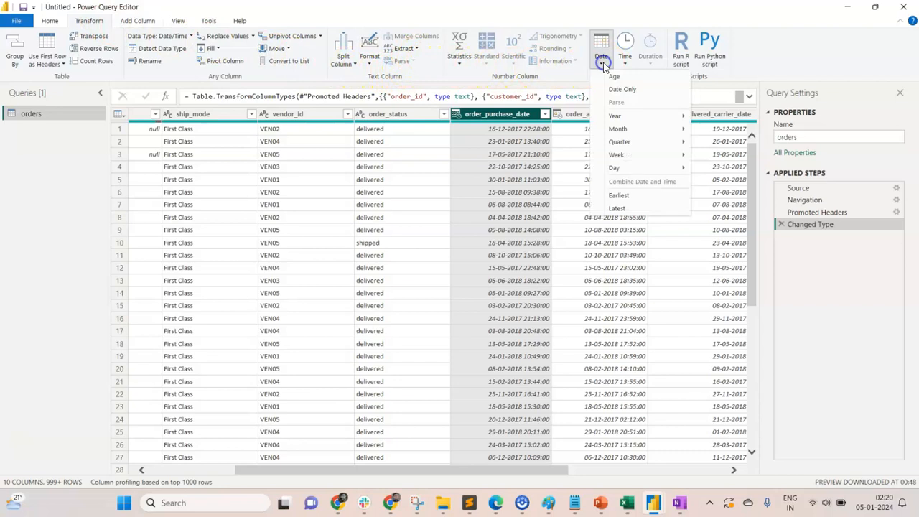
mouse_move(652, 129)
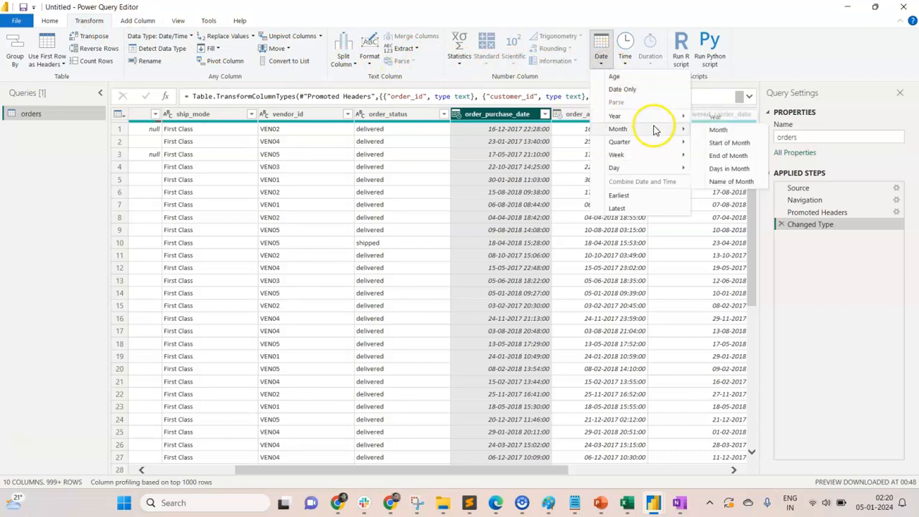
click(726, 181)
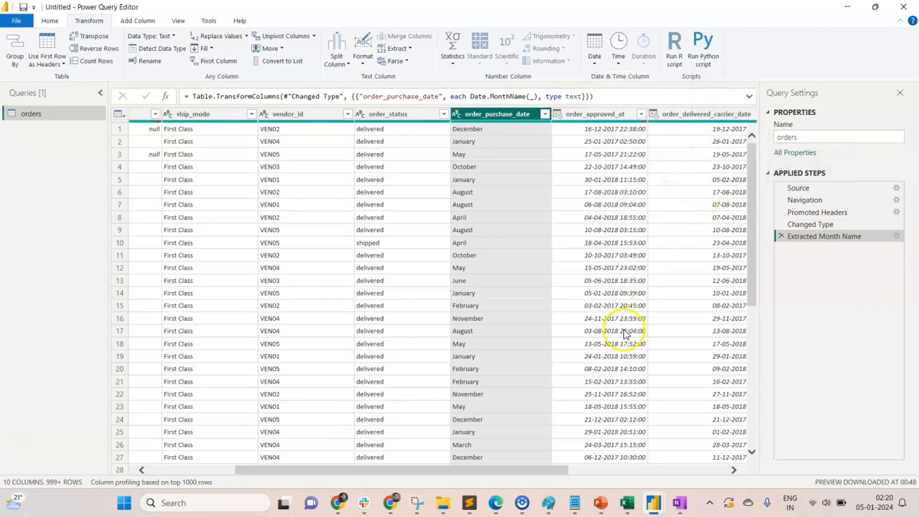
drag(541, 470, 478, 467)
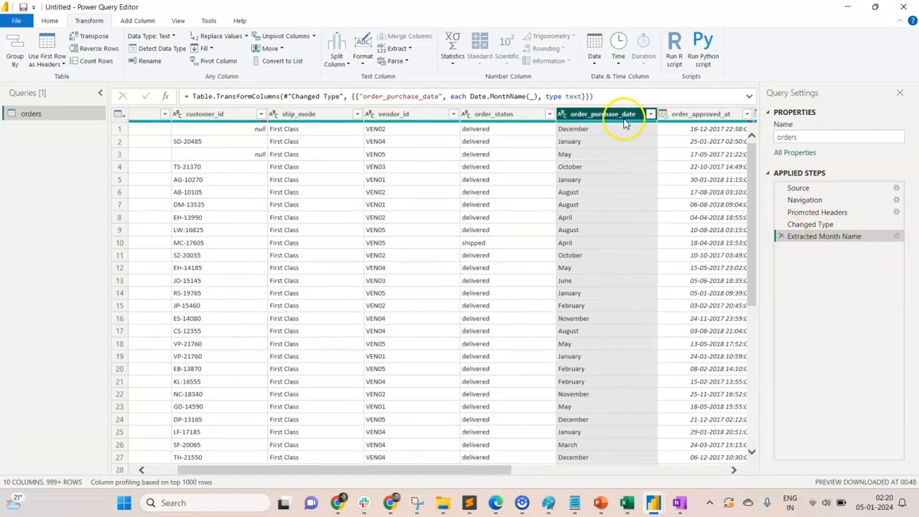
click(780, 236)
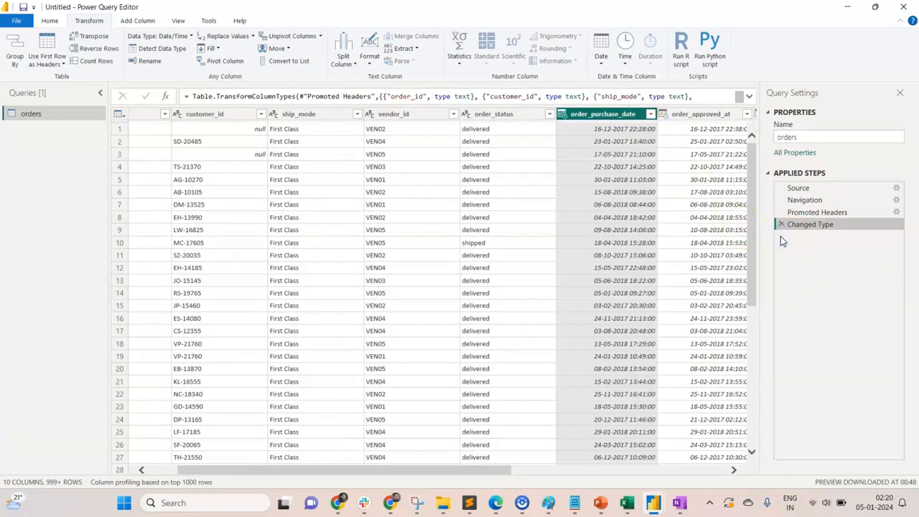
Duplicate the order_purchase_date column and convert the copy to the name of the month
right_click(616, 118)
click(649, 162)
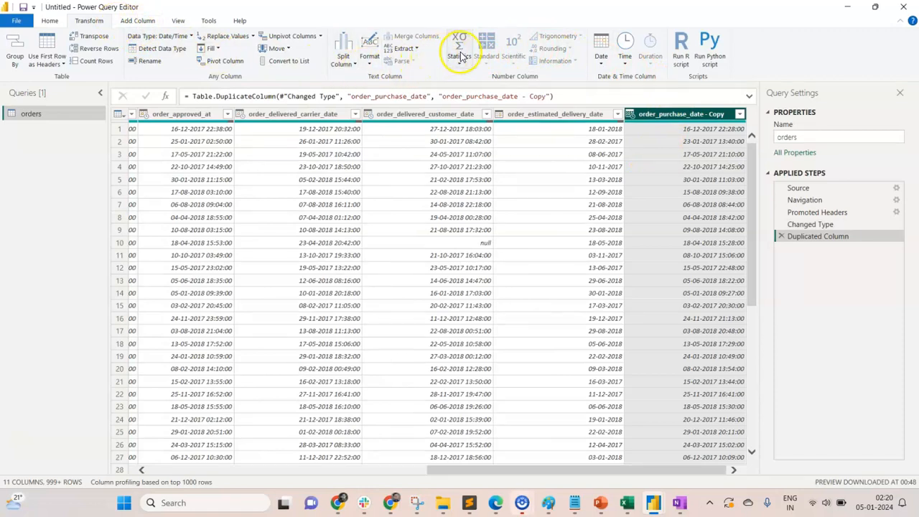
click(599, 55)
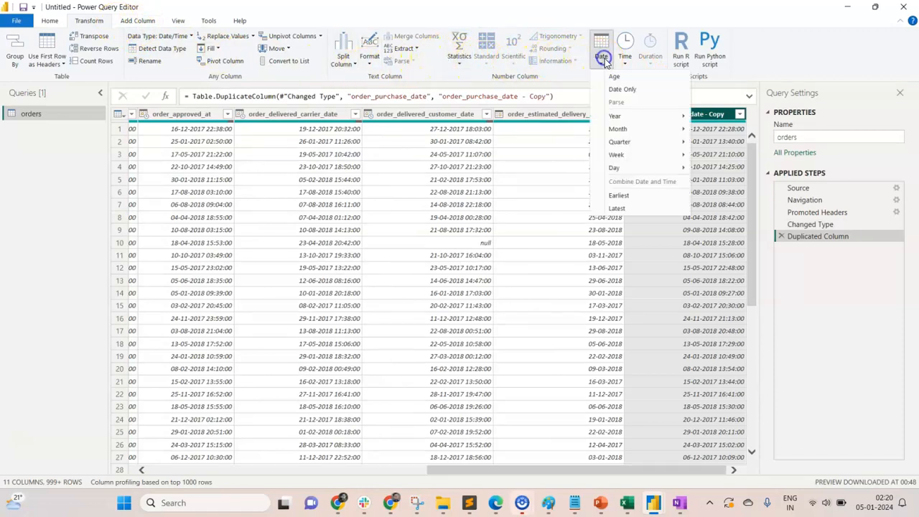
mouse_move(629, 122)
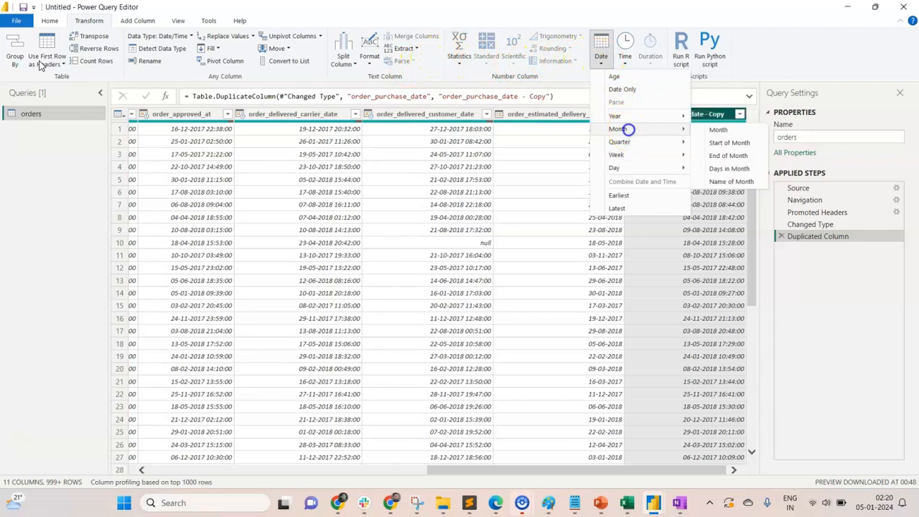
click(723, 185)
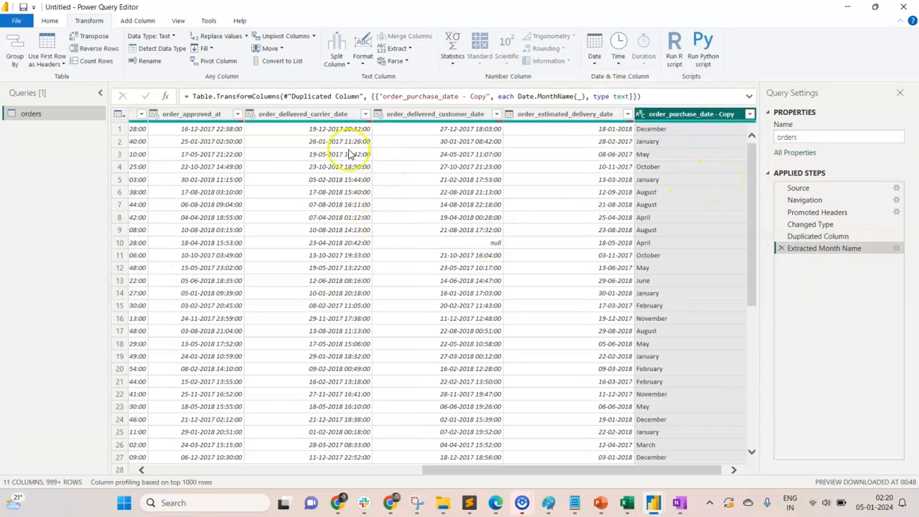
Rename the duplicated month name column as month_name_full
click(661, 116)
double_click(661, 115)
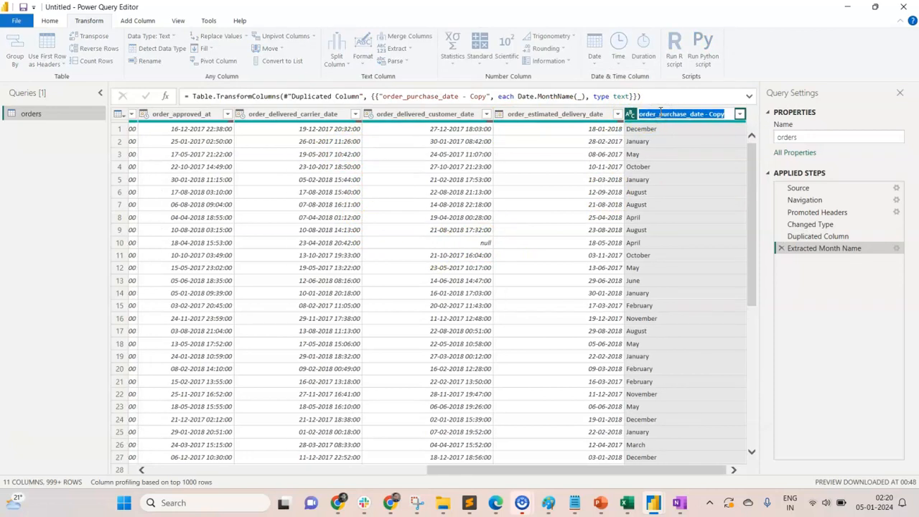
text(month_name_full)
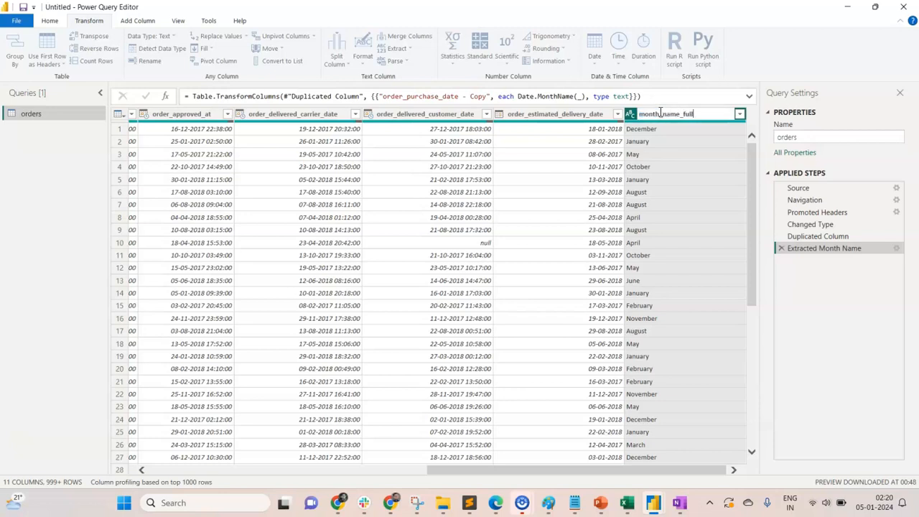
key(Return)
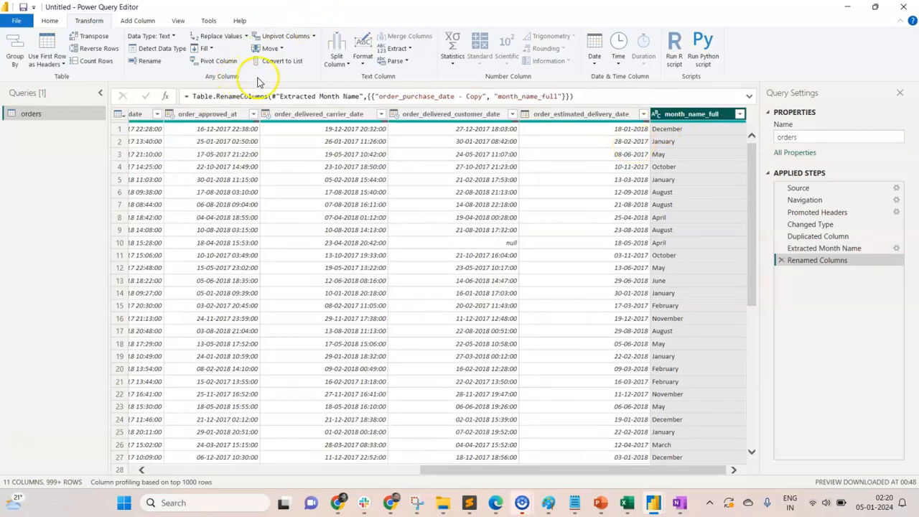
Shorten the month_name_full values by extracting their first 3 characters
click(399, 48)
click(407, 75)
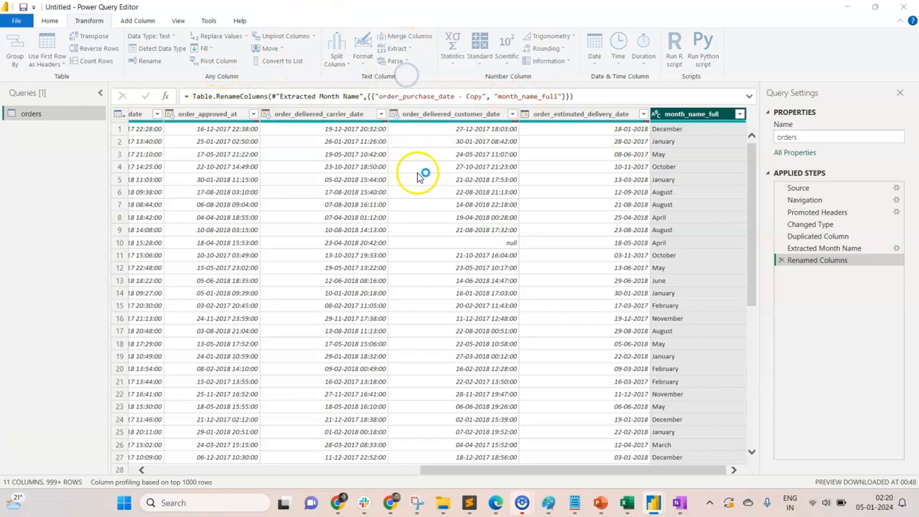
click(365, 246)
text(3)
click(578, 291)
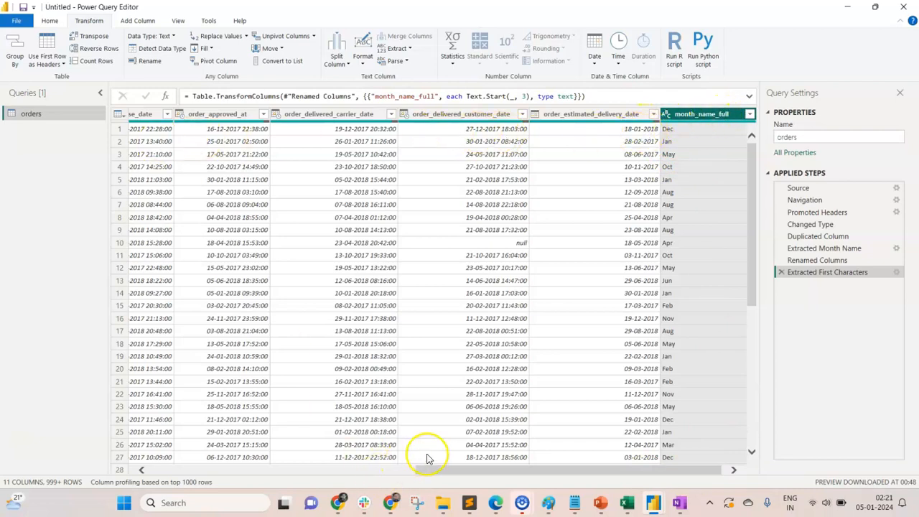
Duplicate the order_purchase_date column again and transform the copy to the year
drag(430, 471, 339, 475)
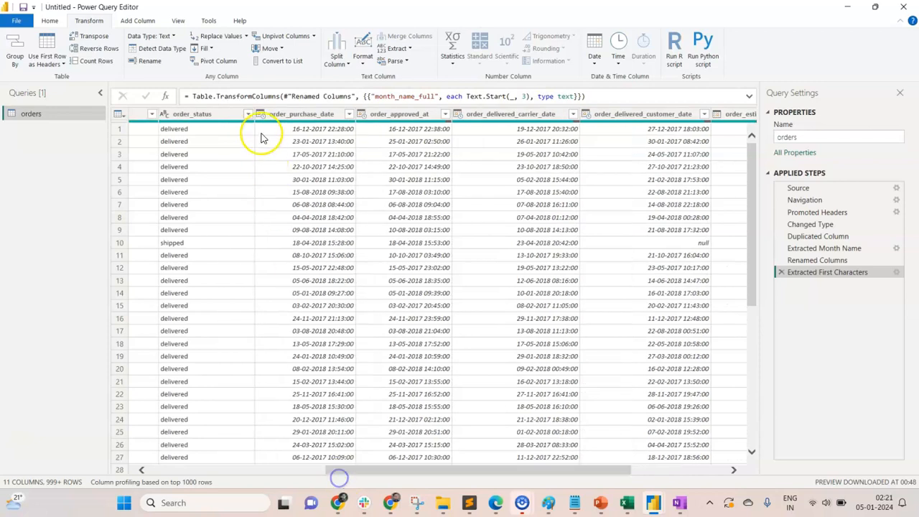
right_click(287, 116)
click(334, 164)
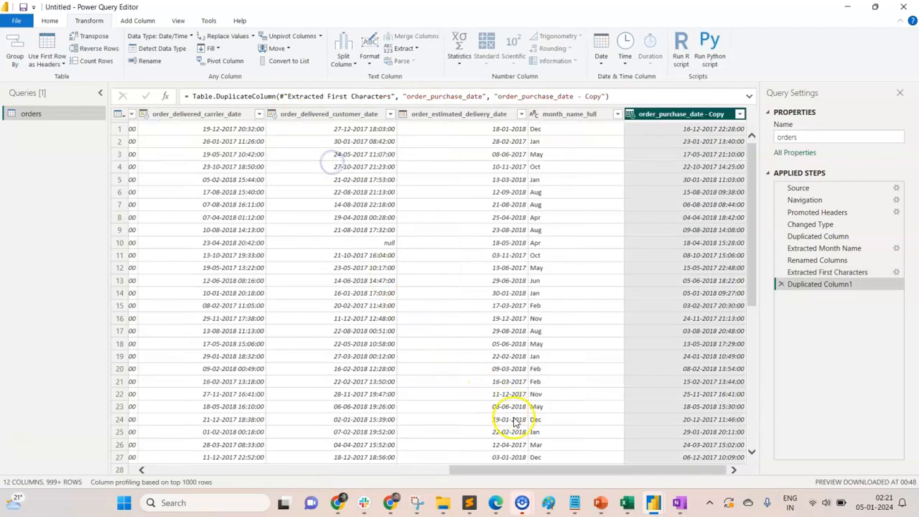
right_click(675, 117)
mouse_move(755, 235)
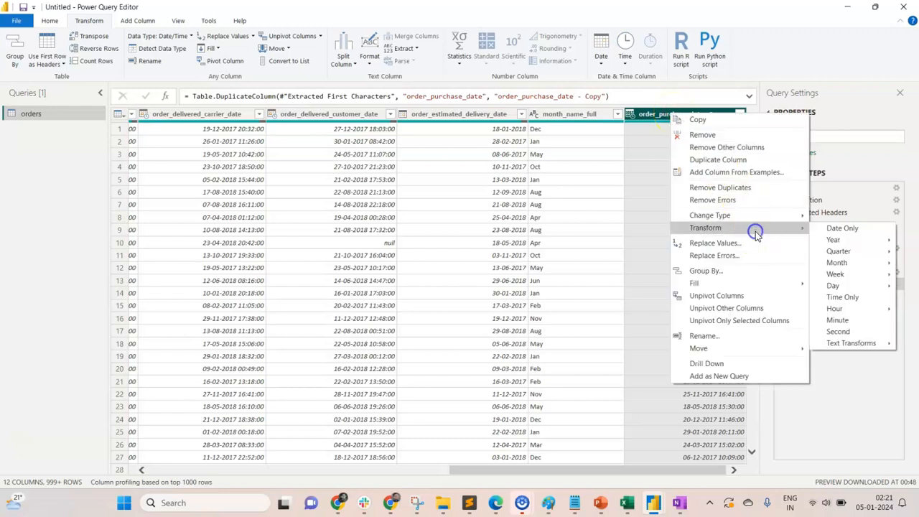
mouse_move(855, 245)
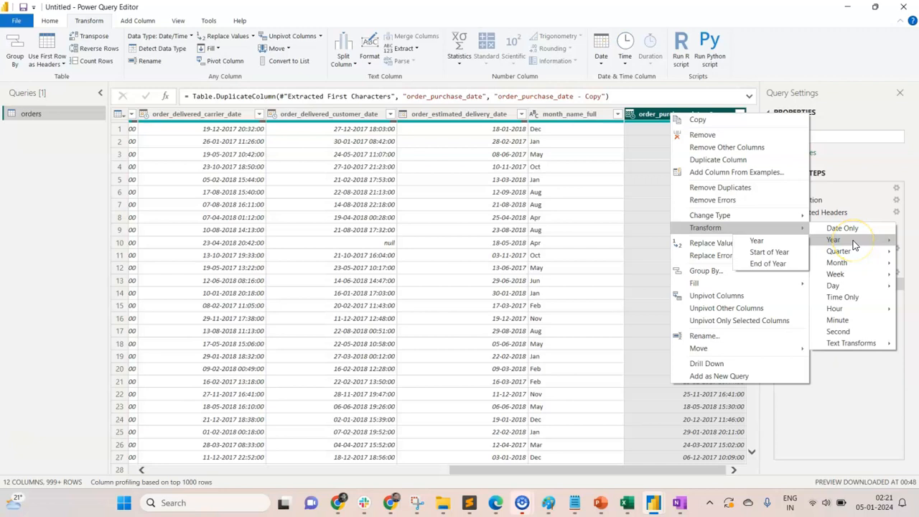
click(783, 241)
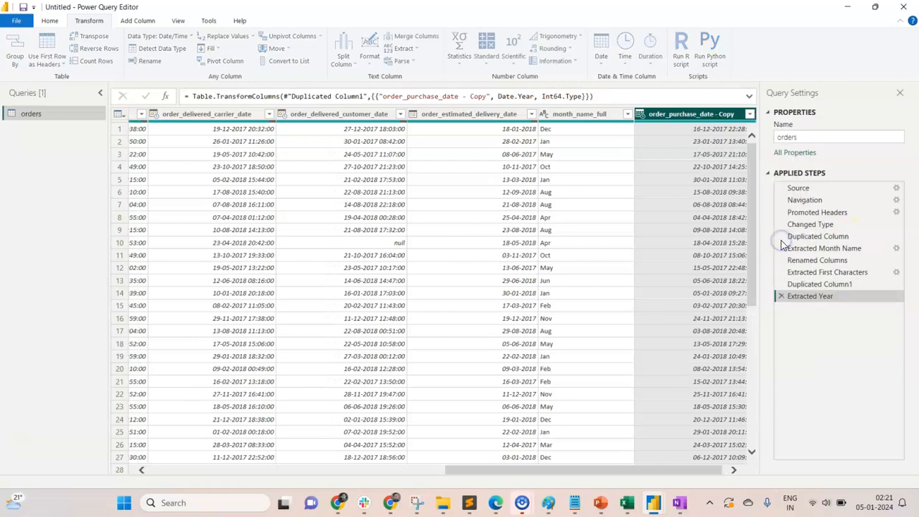
Rename the duplicated year column as order_year
double_click(671, 115)
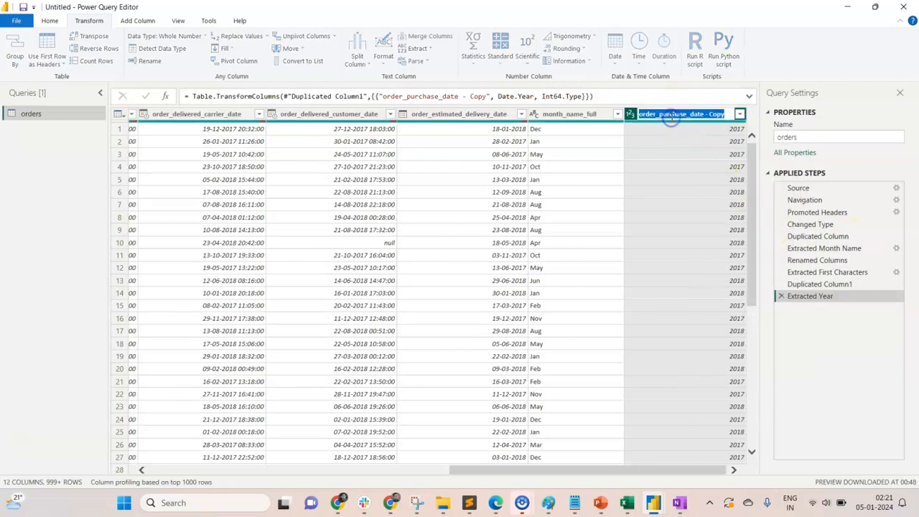
text(mo)
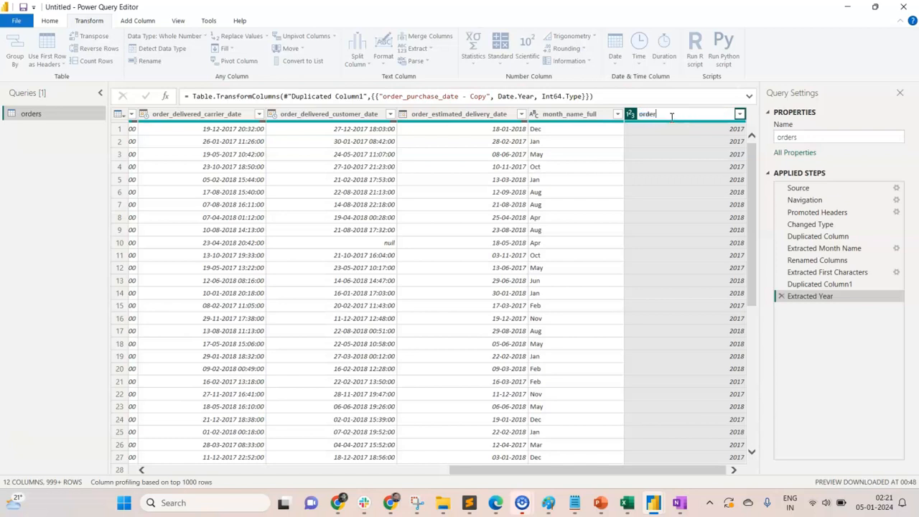
text(der_year)
key(Return)
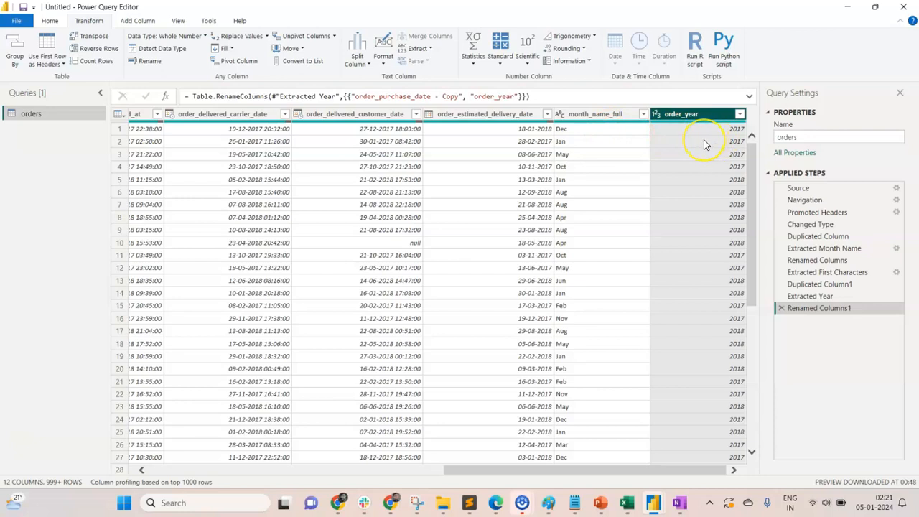
Start a custom column in the orders query and name it month_year
click(141, 22)
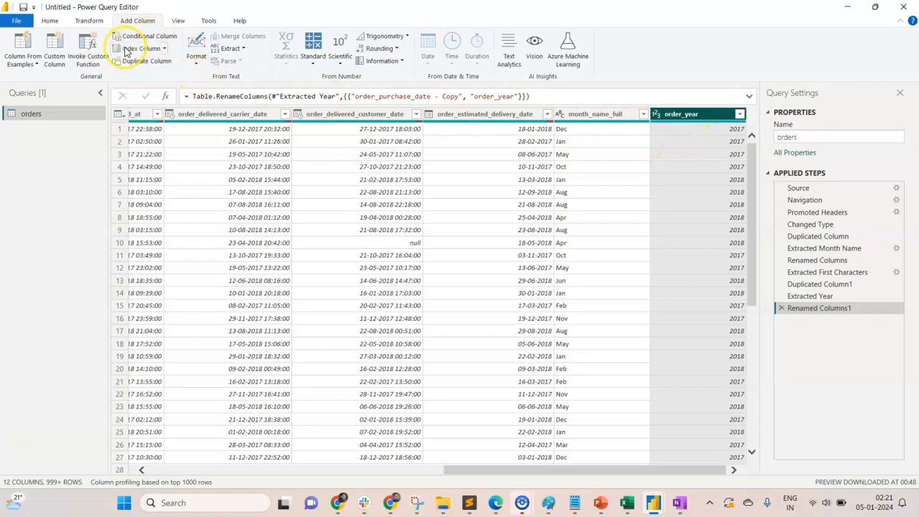
click(56, 56)
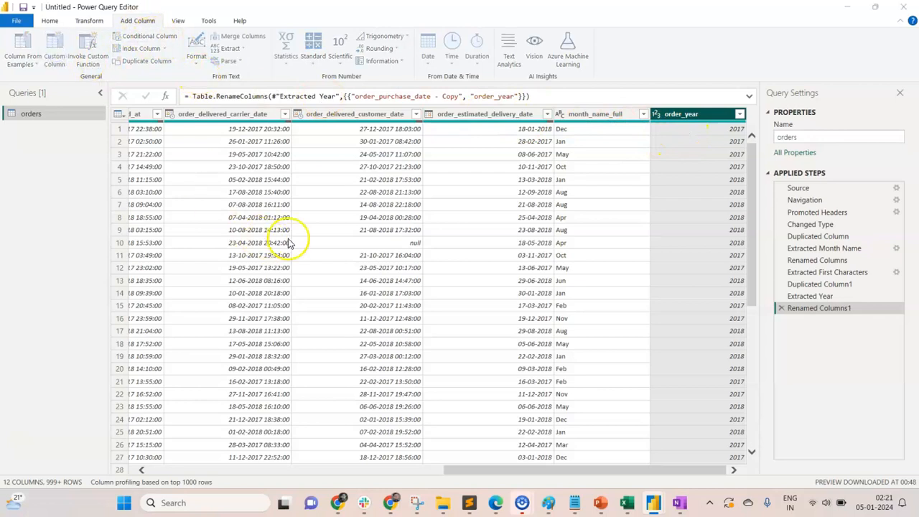
drag(329, 185, 198, 185)
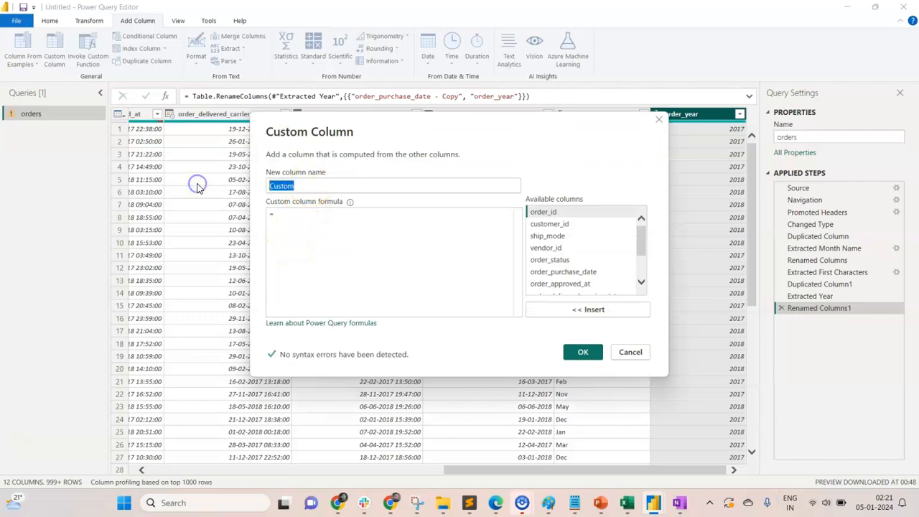
text(month_)
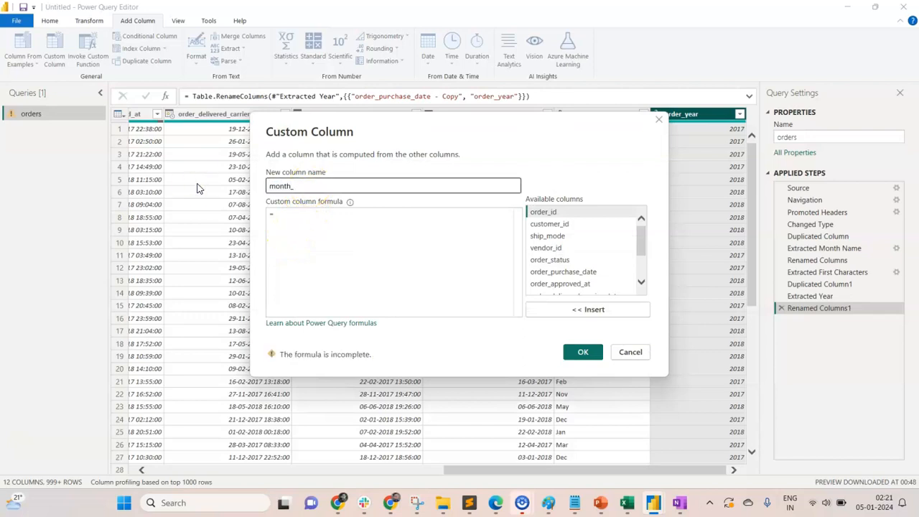
text(year)
Define the month_year formula as [month_name_full] & "-"& [order_year] and create the column
click(300, 216)
scroll(610, 255, down, 3)
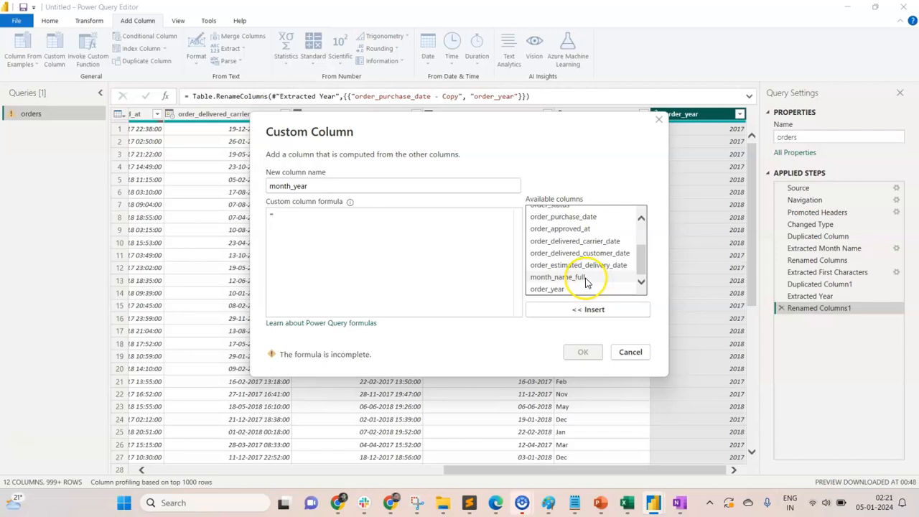
double_click(583, 278)
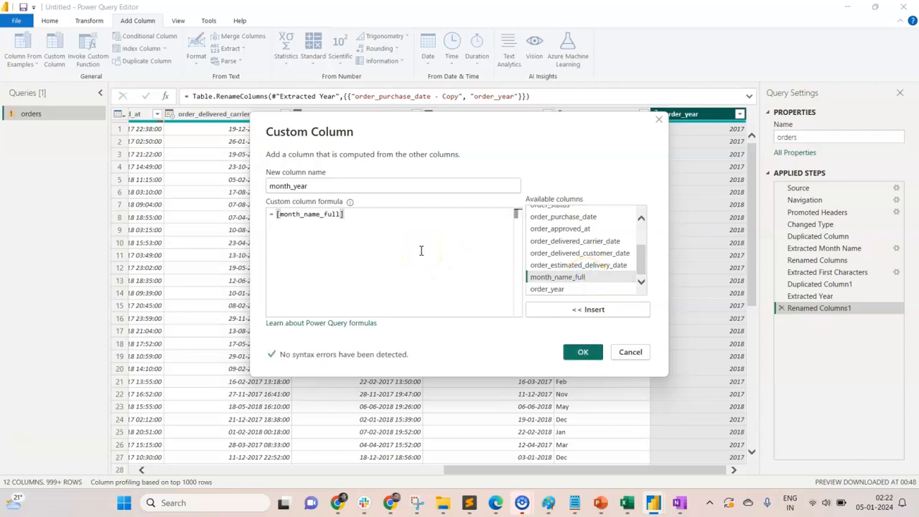
text(& "-"&)
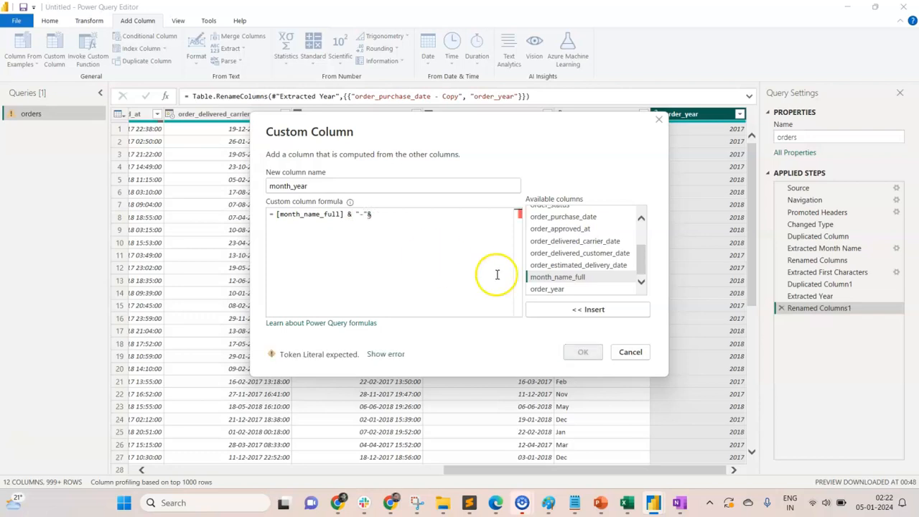
double_click(545, 289)
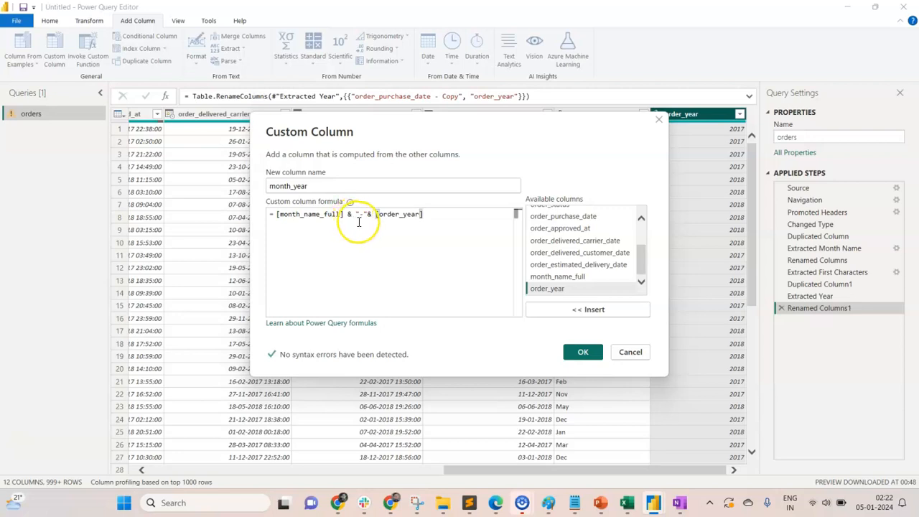
click(581, 351)
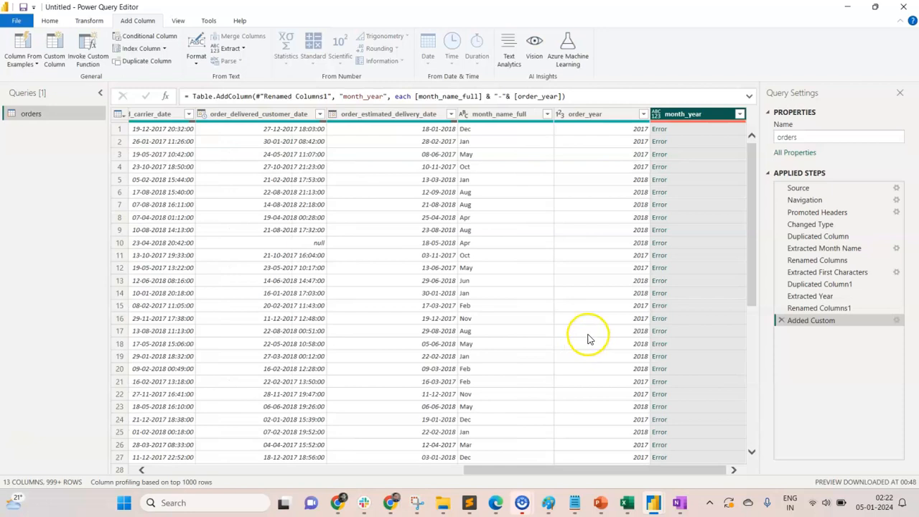
Open the error details of the first month_year value, then remove the drill-down step this added
click(659, 129)
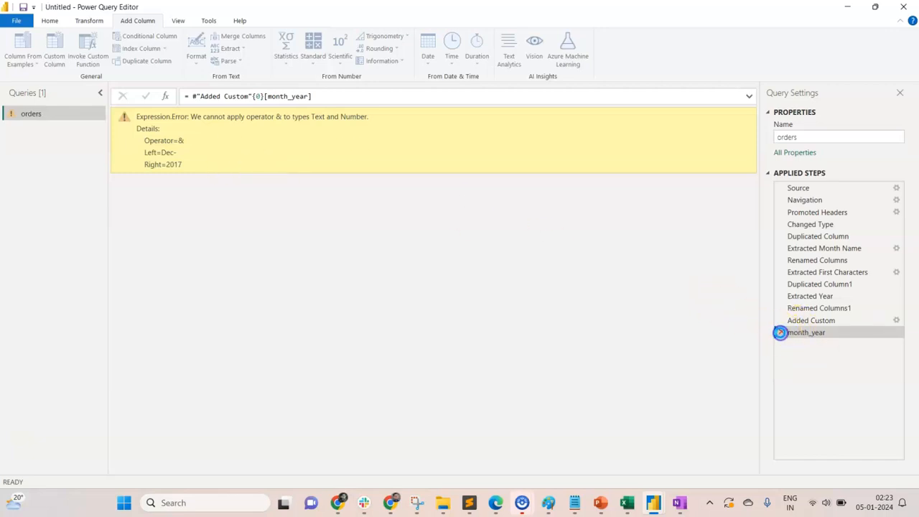
click(780, 332)
Change the data type of the order_year column to Text
click(527, 470)
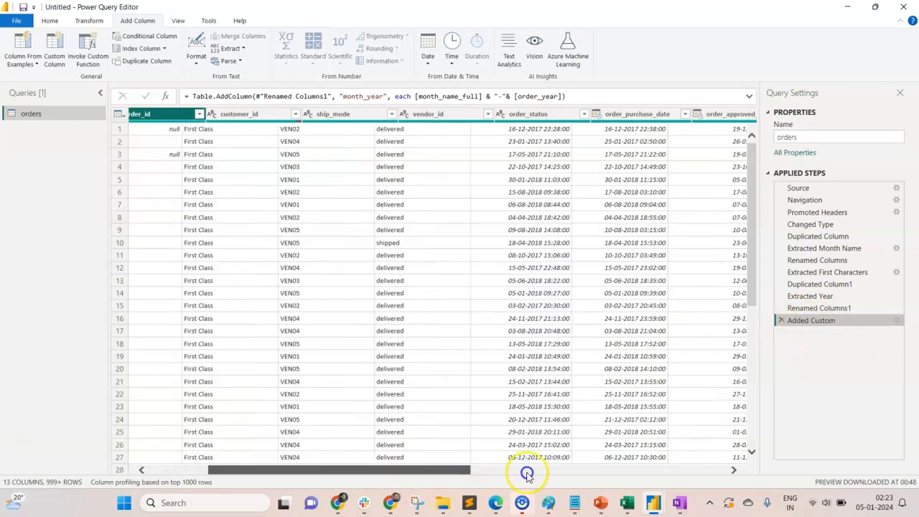
click(527, 472)
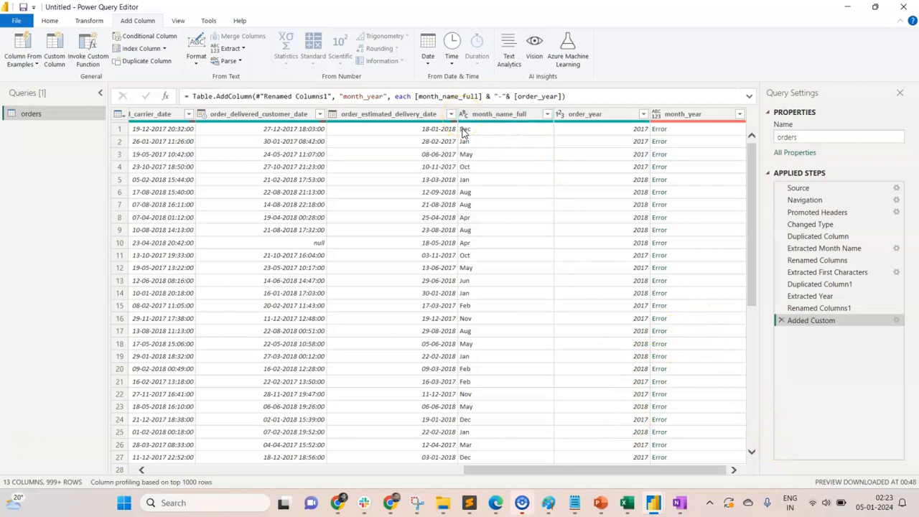
right_click(564, 117)
mouse_move(625, 231)
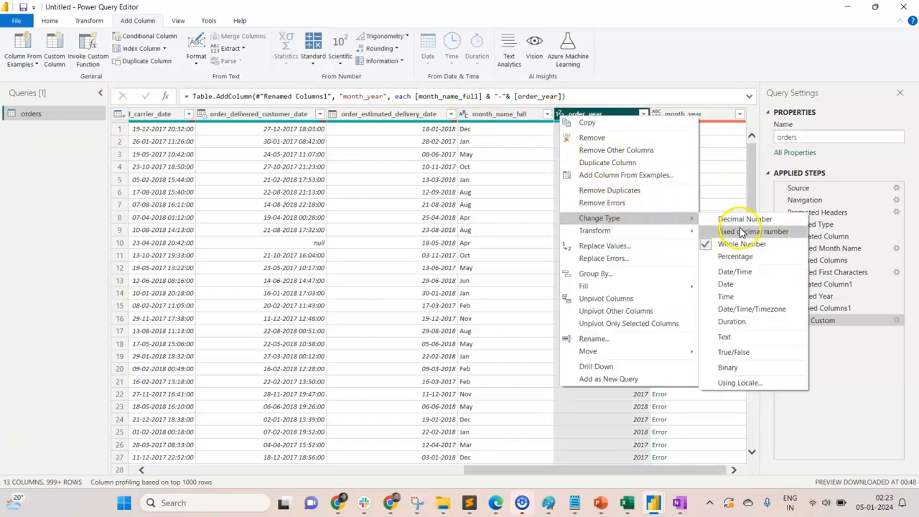
click(725, 336)
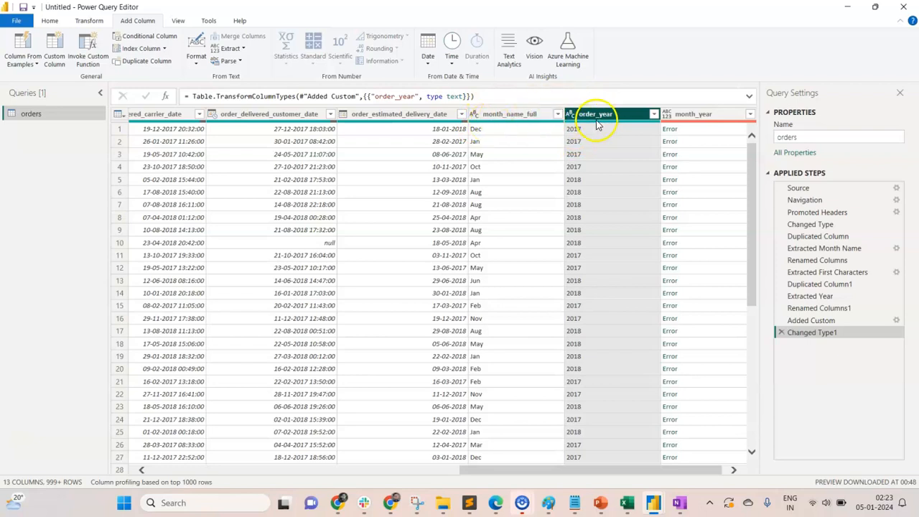
Compare the applied steps Renamed Columns1, Added Custom and Changed Type1 to examine the order of the type change and the custom column
click(822, 321)
click(822, 308)
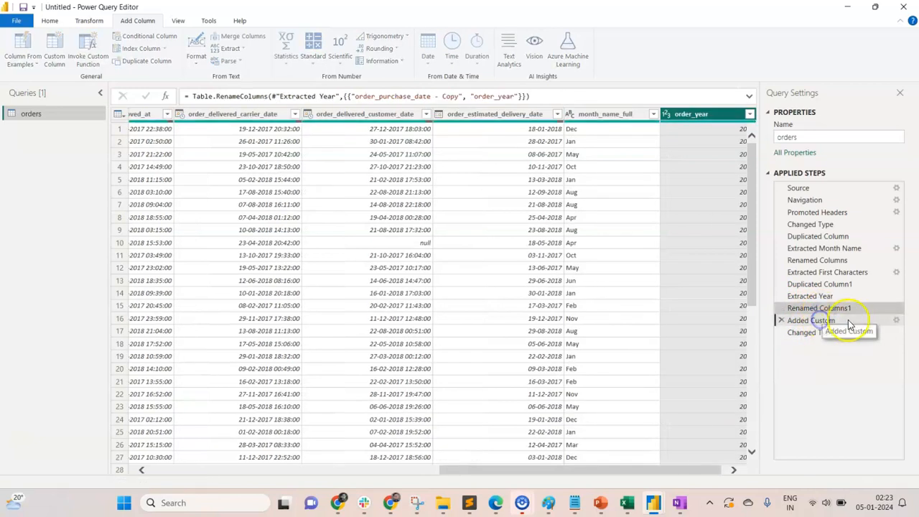
click(832, 320)
click(798, 334)
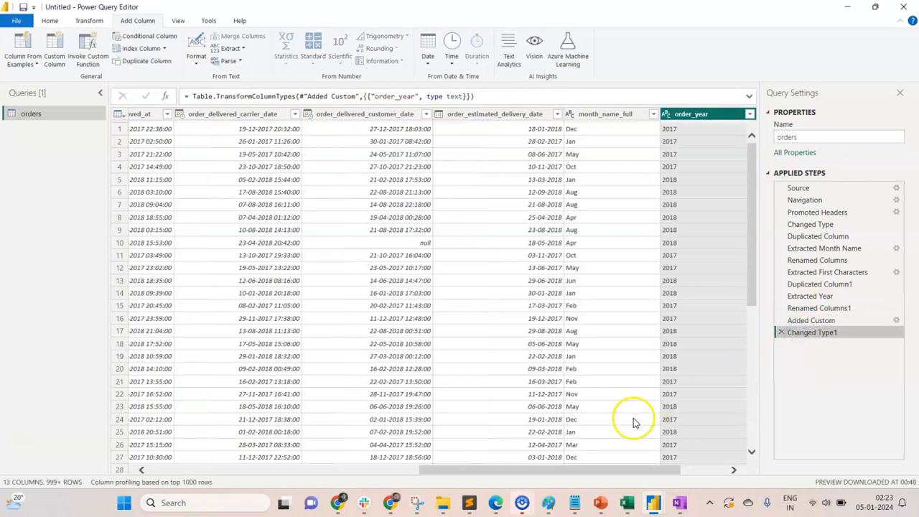
drag(549, 470, 740, 469)
click(784, 334)
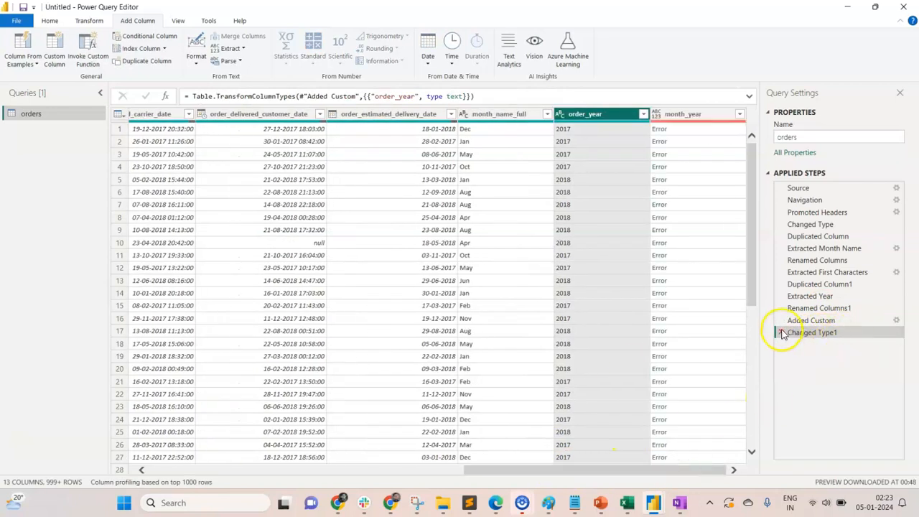
Edit the Added Custom step's month_year formula to [month_name_full] & "-" & [order_year]
click(816, 308)
click(817, 321)
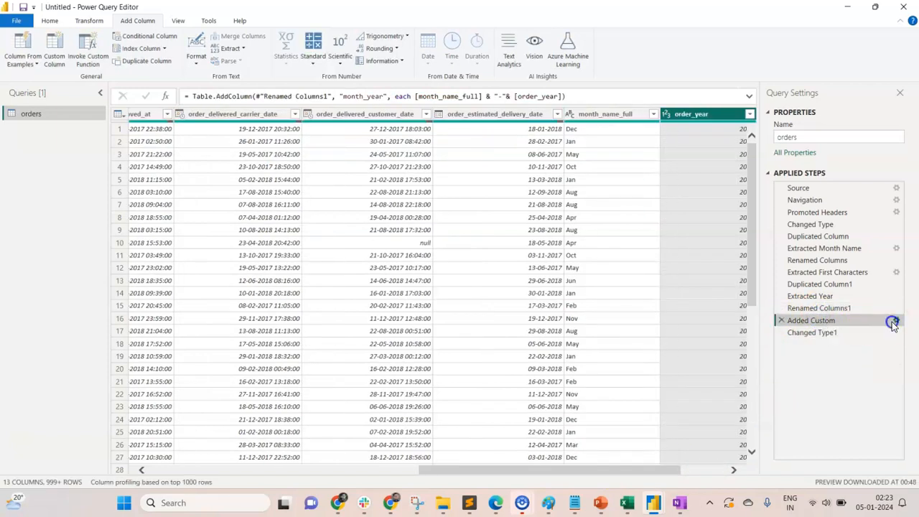
click(895, 321)
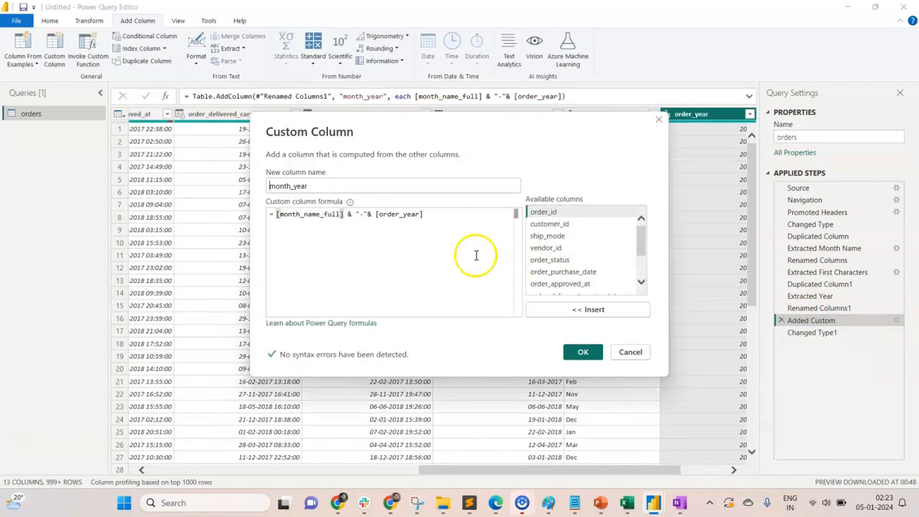
click(367, 214)
click(580, 350)
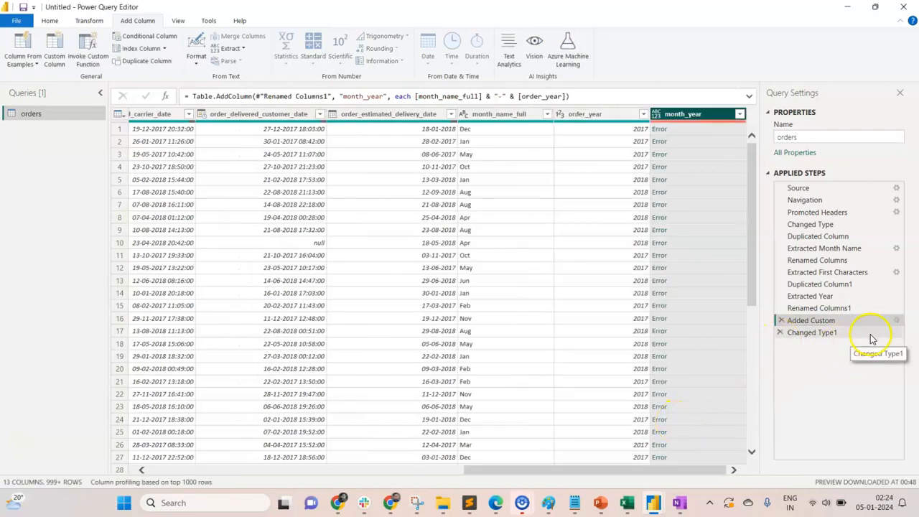
Delete the Added Custom step that precedes the order_year type change
right_click(791, 321)
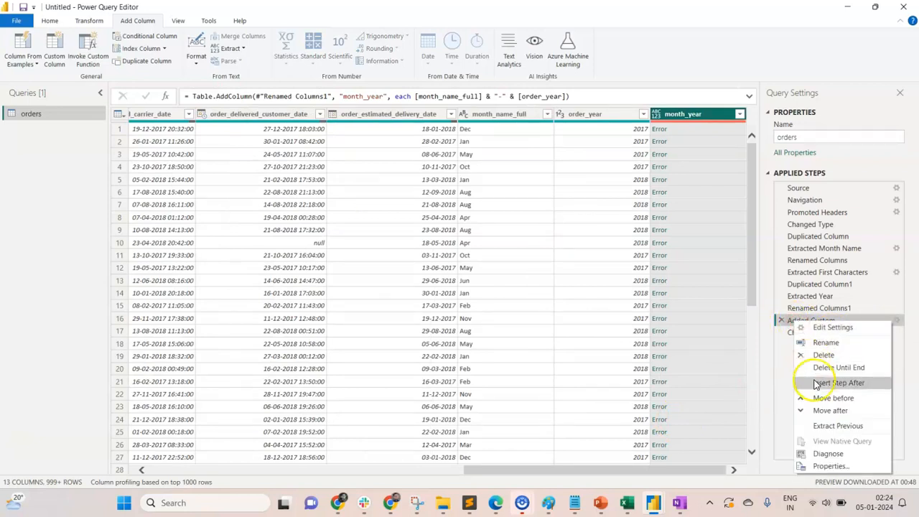
click(822, 356)
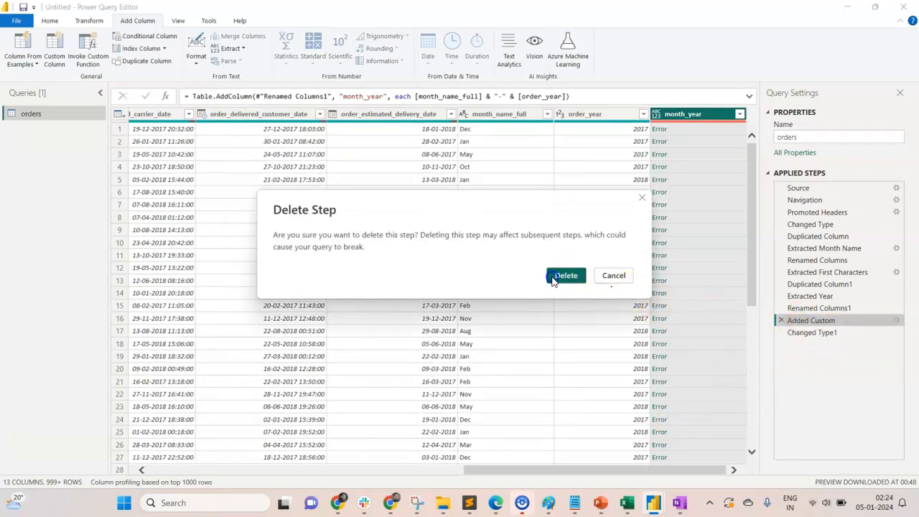
click(556, 276)
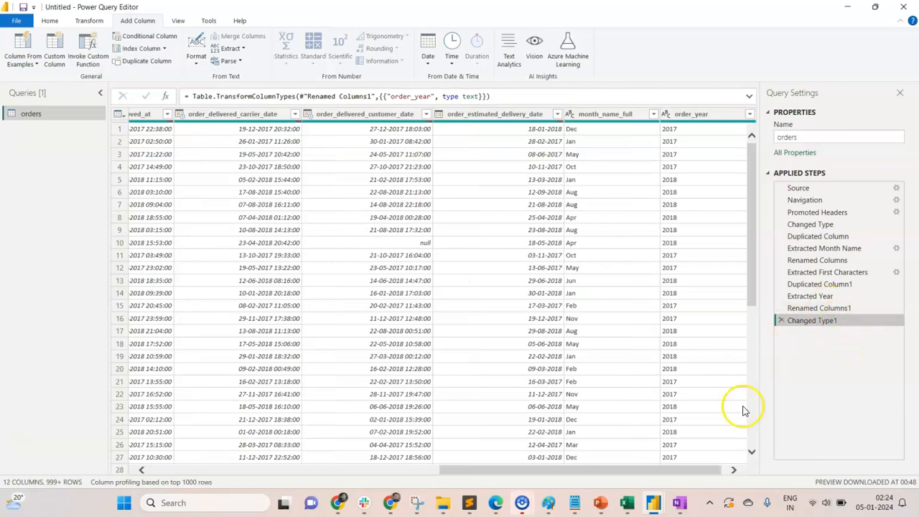
Start a new custom column after the order_year type change and name it month_year
drag(708, 468, 739, 470)
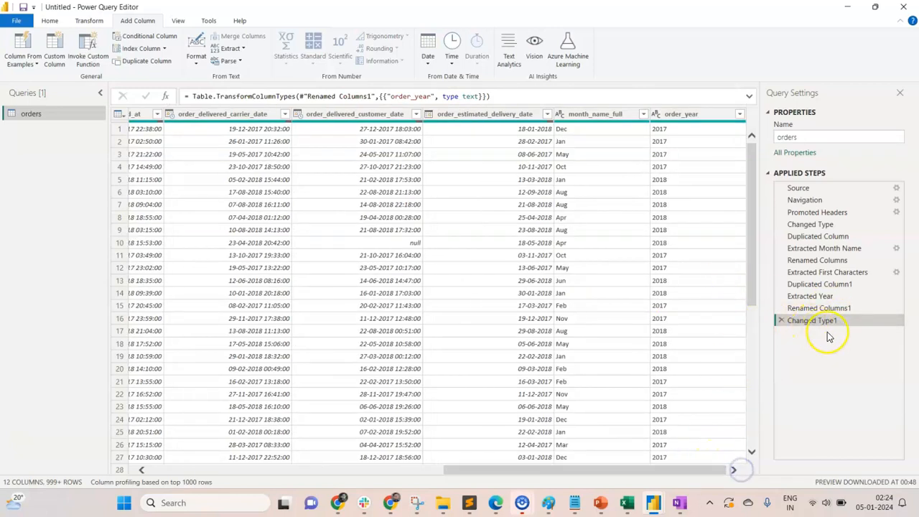
click(60, 55)
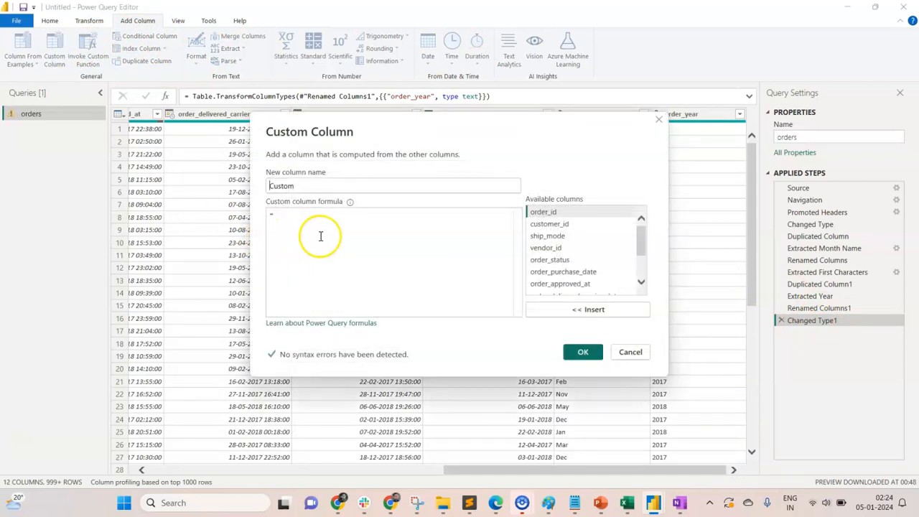
text(mont)
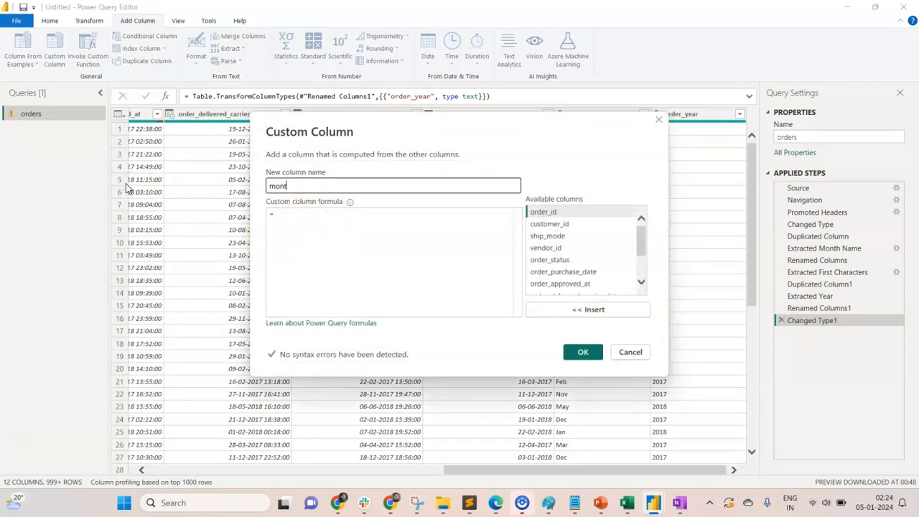
text(h_year)
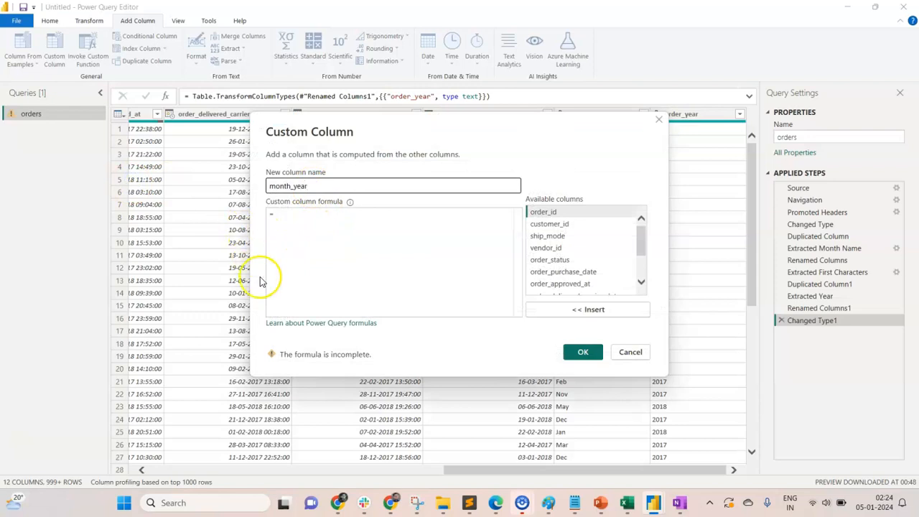
Define the new column's formula as [month_name_full] & "-" &[order_year] and create it
click(289, 219)
scroll(604, 250, down, 3)
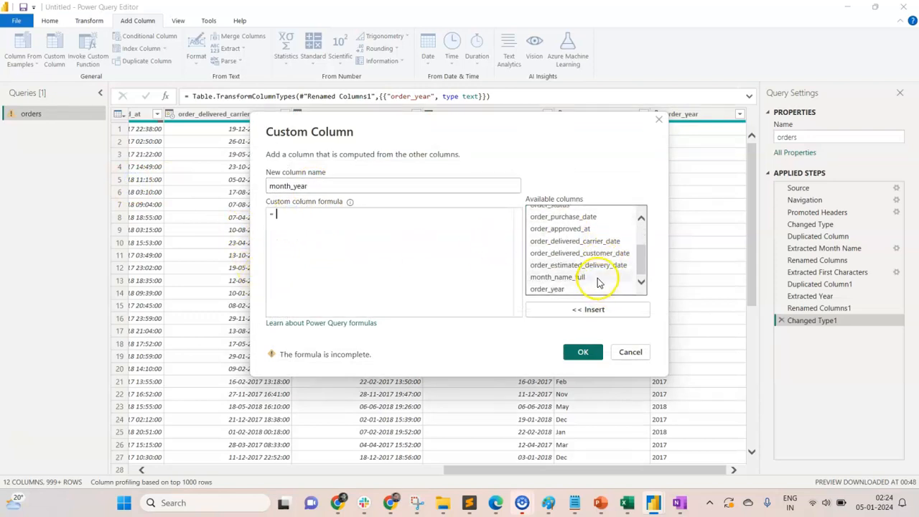
double_click(597, 278)
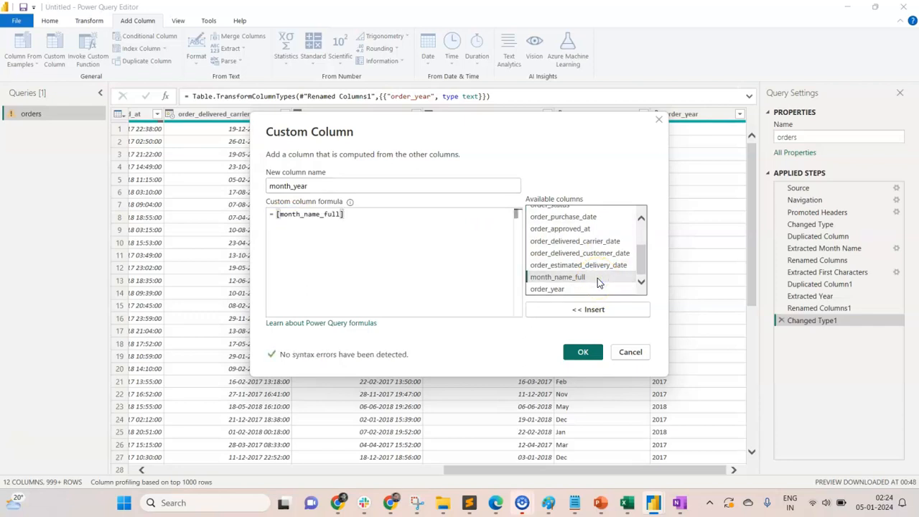
text(& ")
text(-" &)
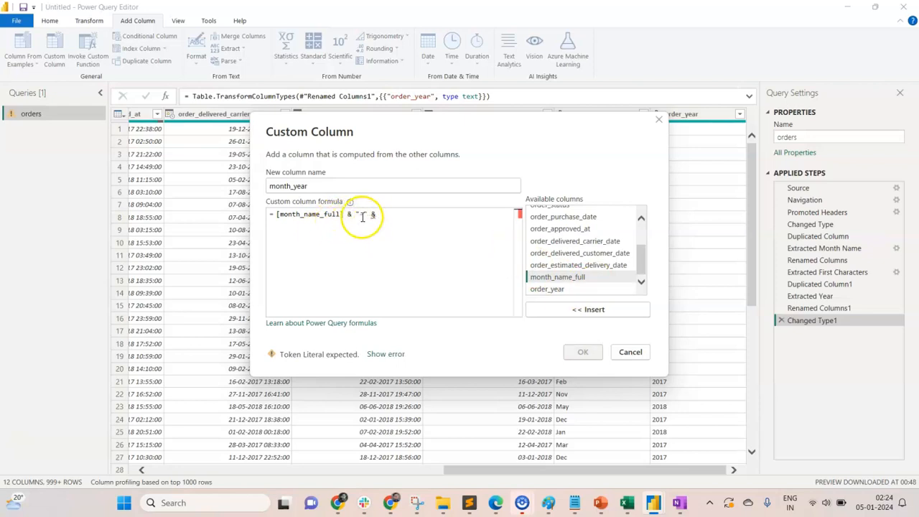
click(558, 289)
double_click(557, 289)
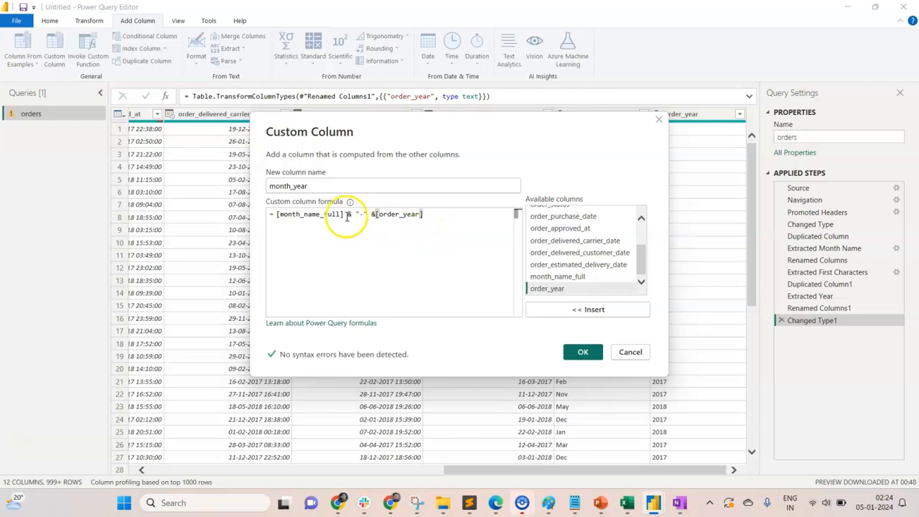
click(583, 352)
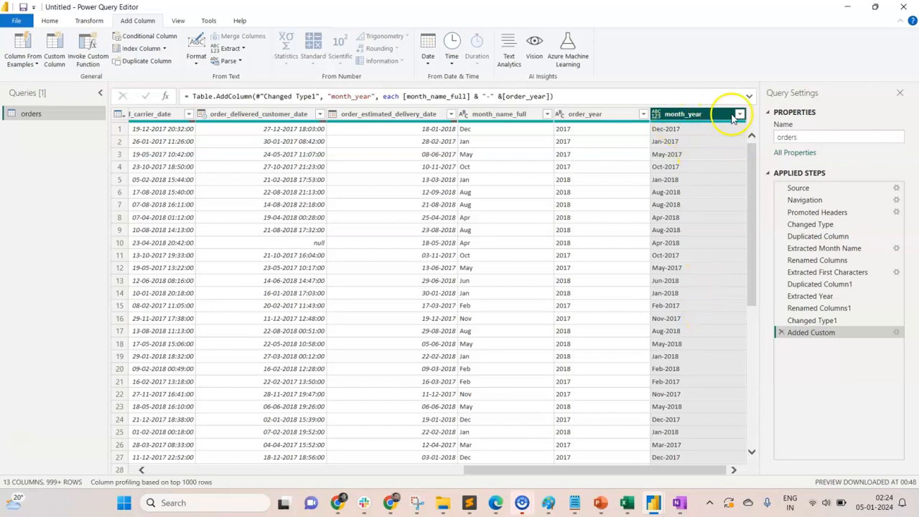
Review the distinct values in the month_year filter list and accept the filter with every value kept
click(740, 115)
scroll(682, 312, down, 2)
scroll(682, 312, up, 2)
click(679, 475)
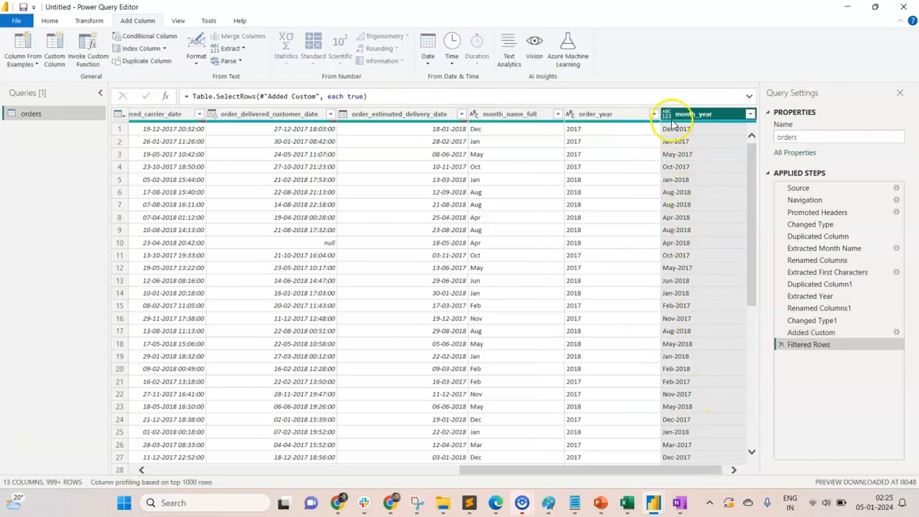
Set the data type of the month_year column to Text
click(51, 20)
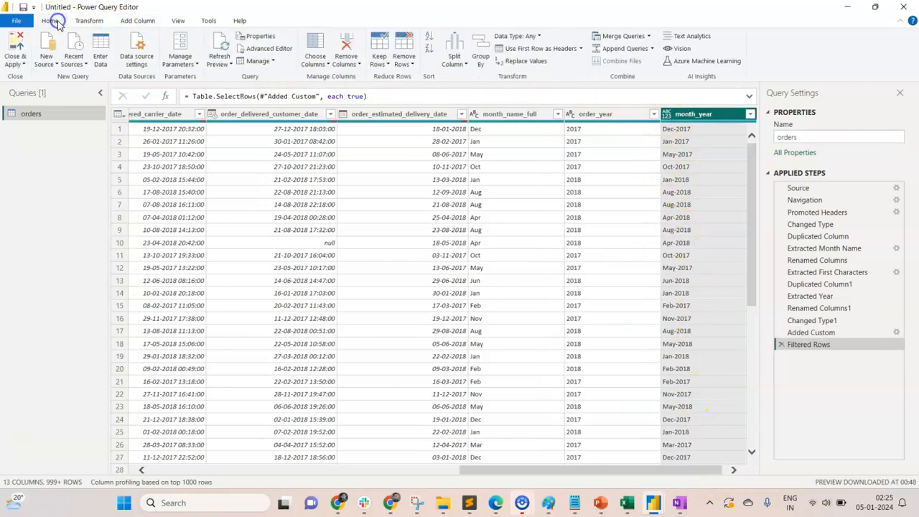
click(667, 113)
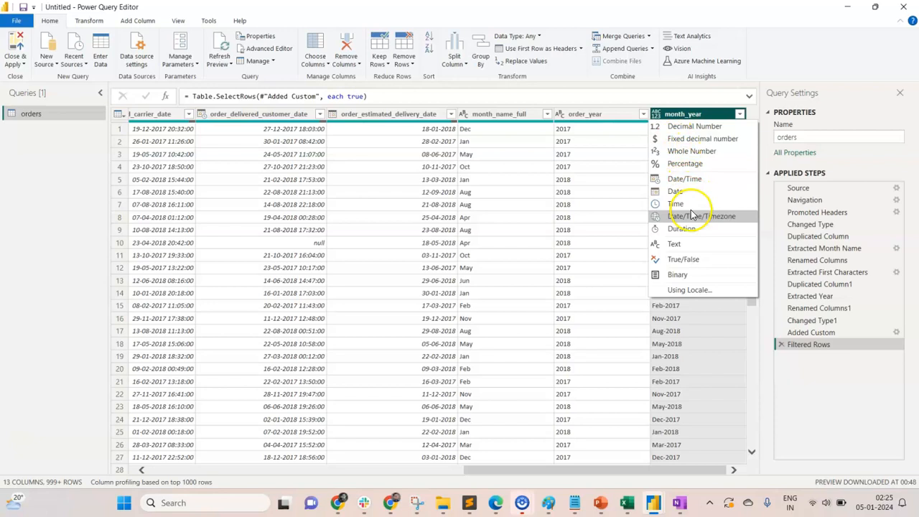
click(690, 245)
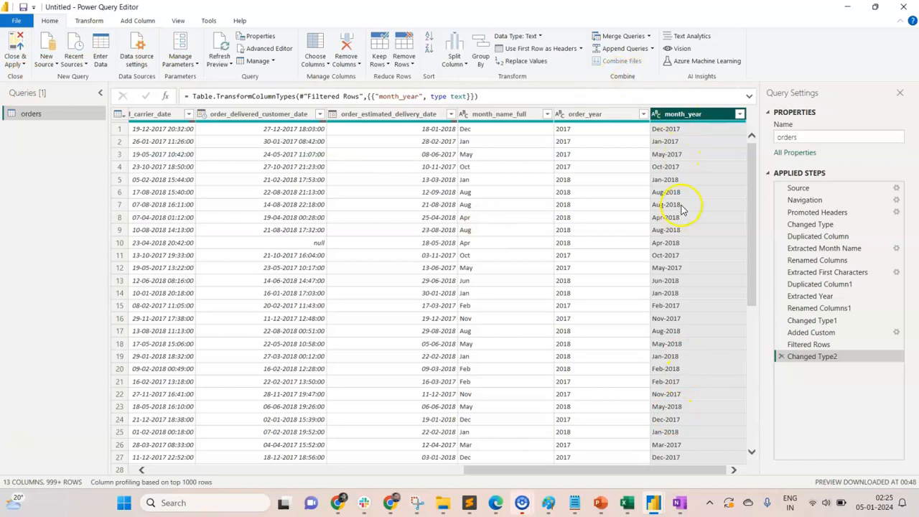
Apply the query changes, close the query editor and check the derived columns at the end of the orders table
click(25, 66)
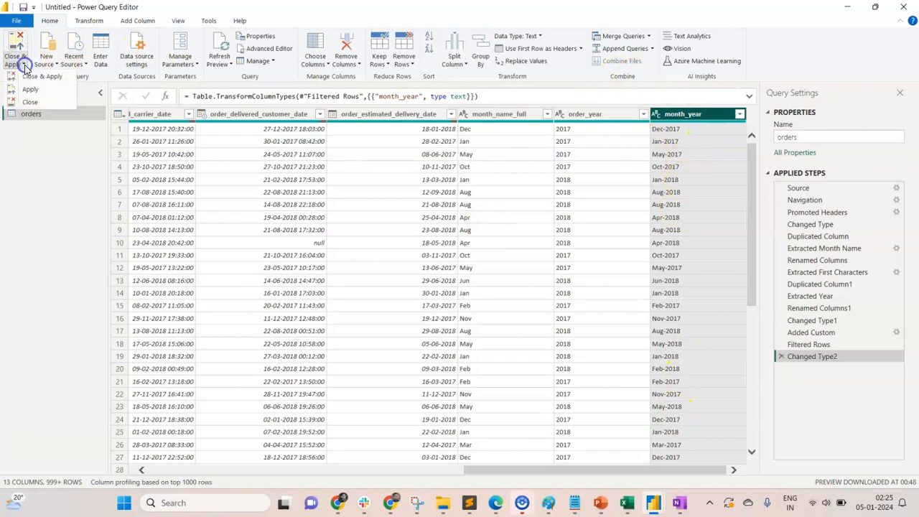
click(42, 78)
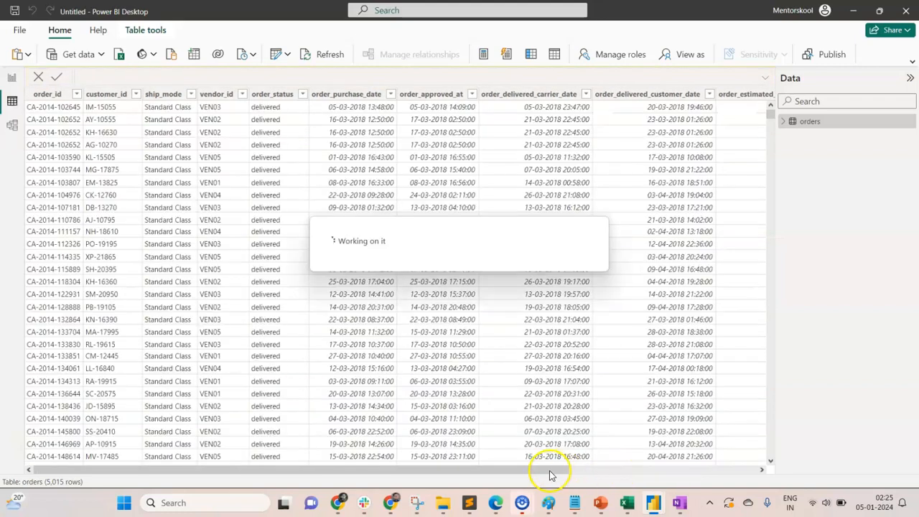
drag(550, 472, 771, 470)
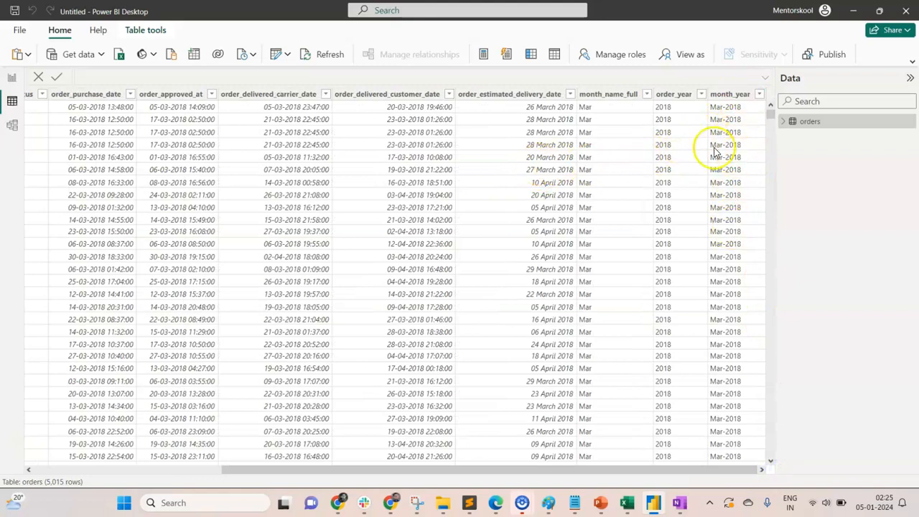
Add a stacked column chart to the report page and enlarge it to fill most of the canvas
click(12, 78)
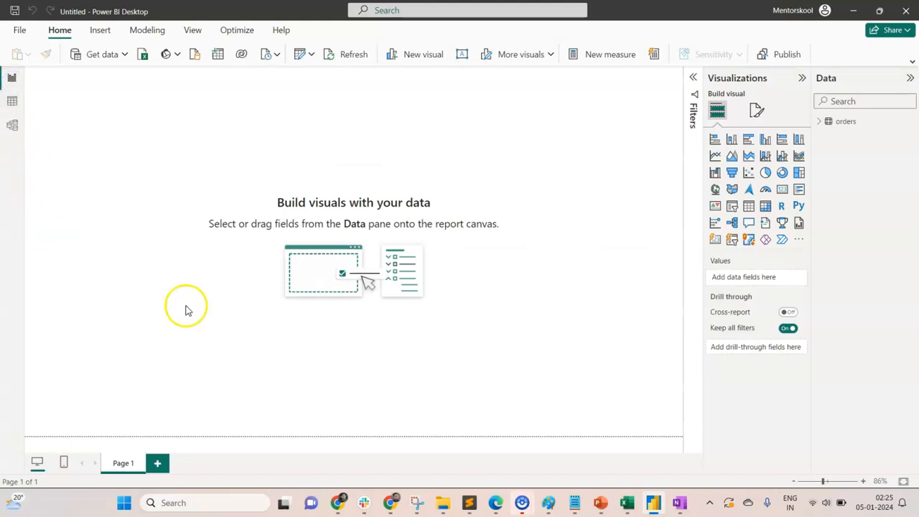
click(731, 140)
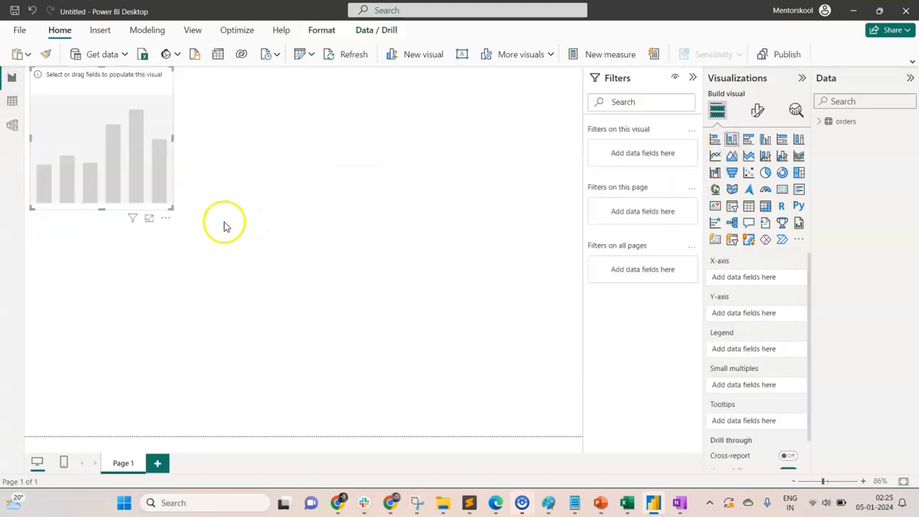
scroll(157, 196, down, 1)
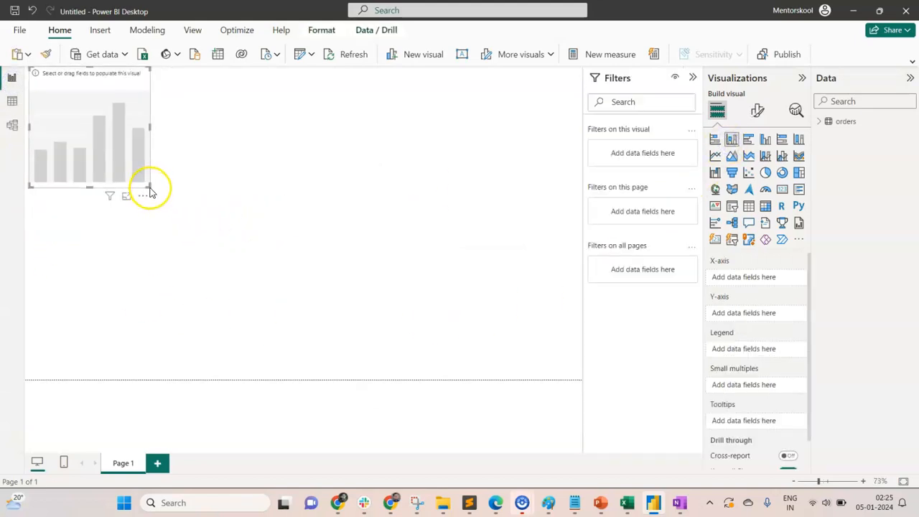
drag(149, 190, 558, 367)
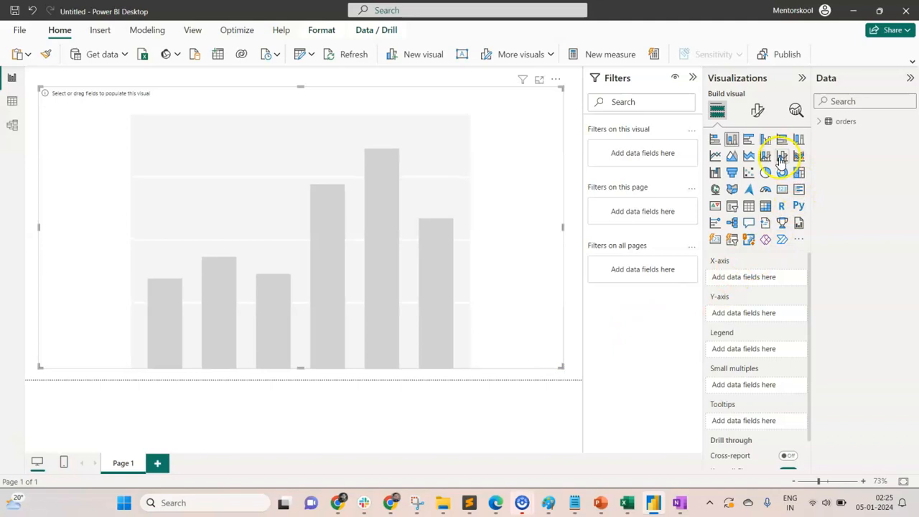
Plot the count of order_id by month_year from the orders table in the column chart and turn on data labels
click(824, 122)
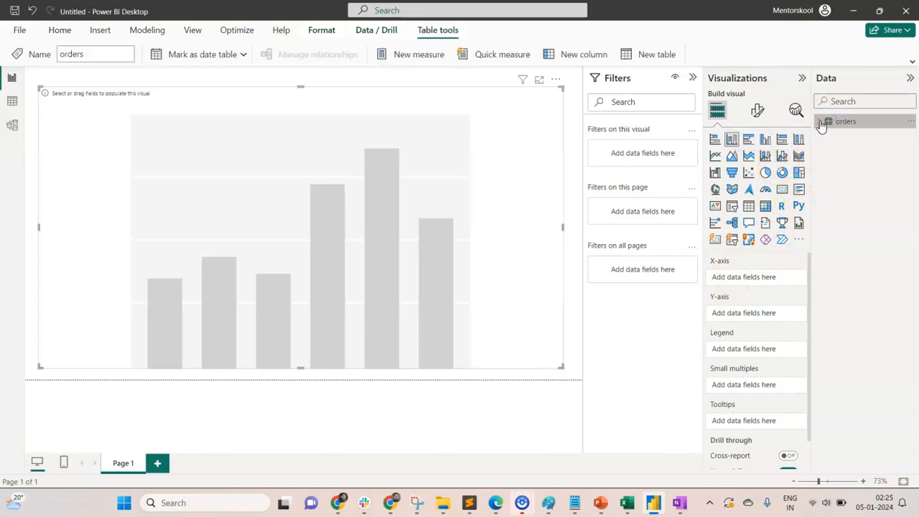
click(822, 123)
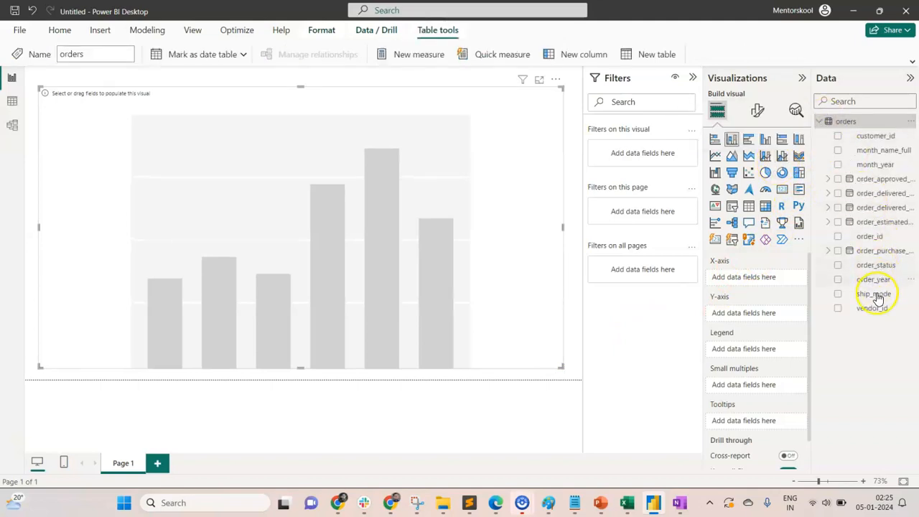
drag(877, 167, 738, 276)
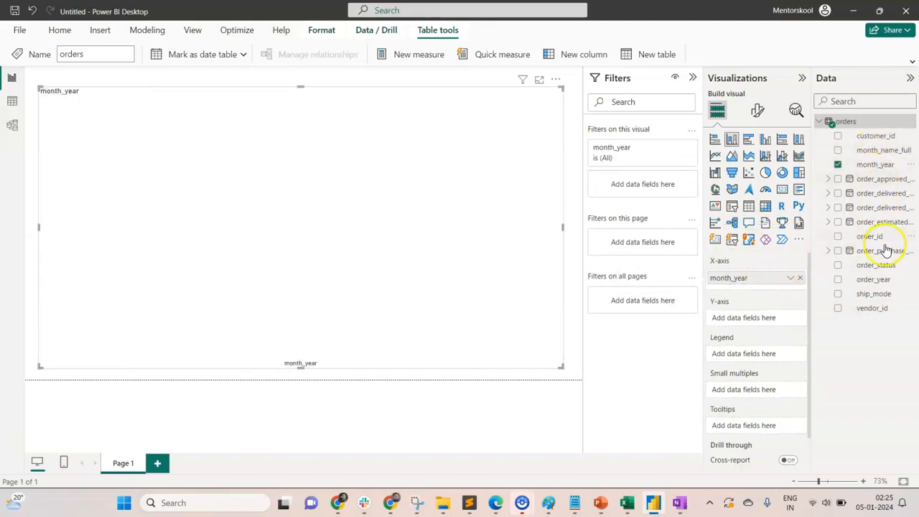
drag(880, 238, 732, 318)
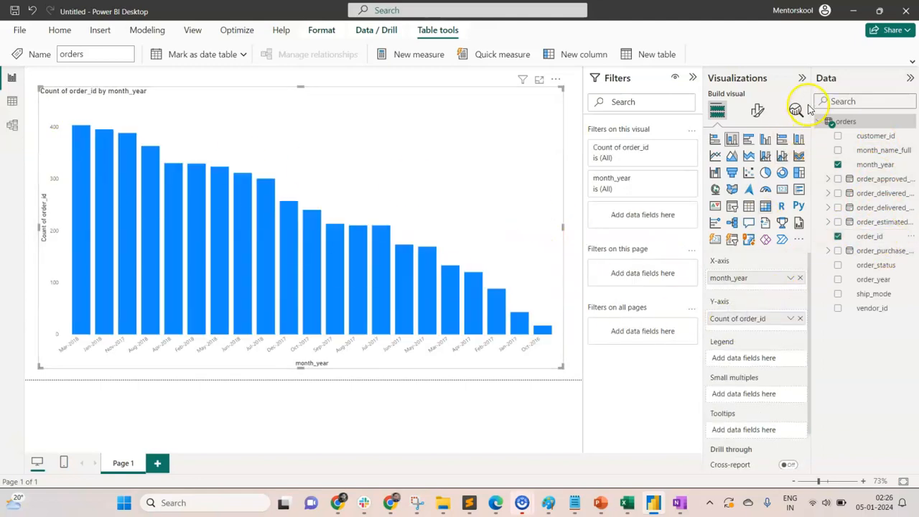
click(761, 111)
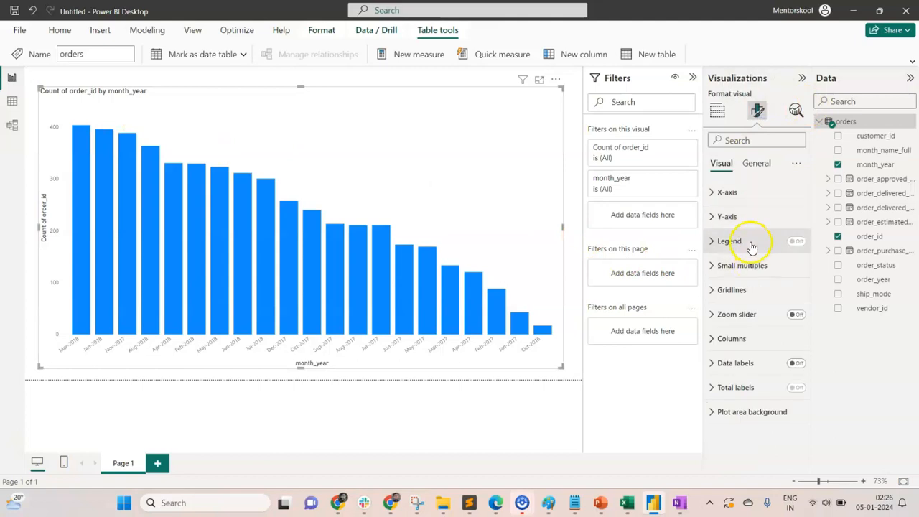
click(795, 364)
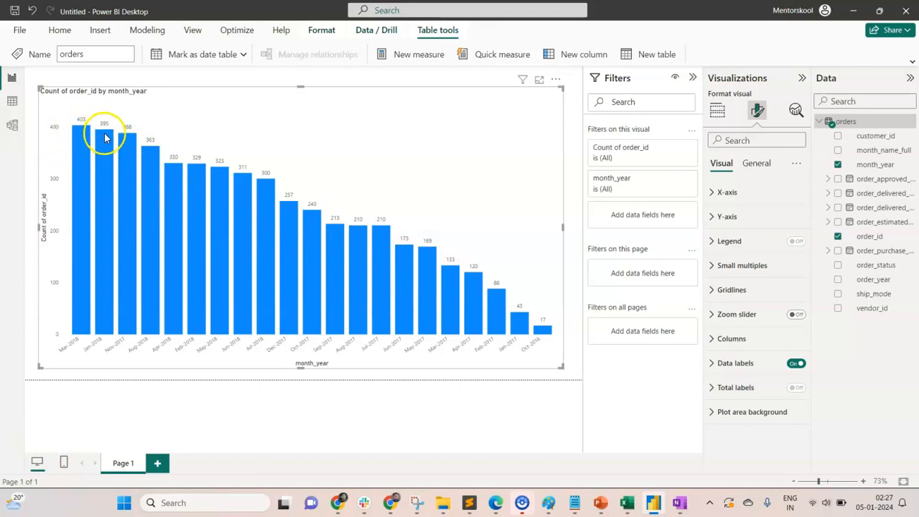
Sort the chart's axis by month_year in ascending order
click(559, 79)
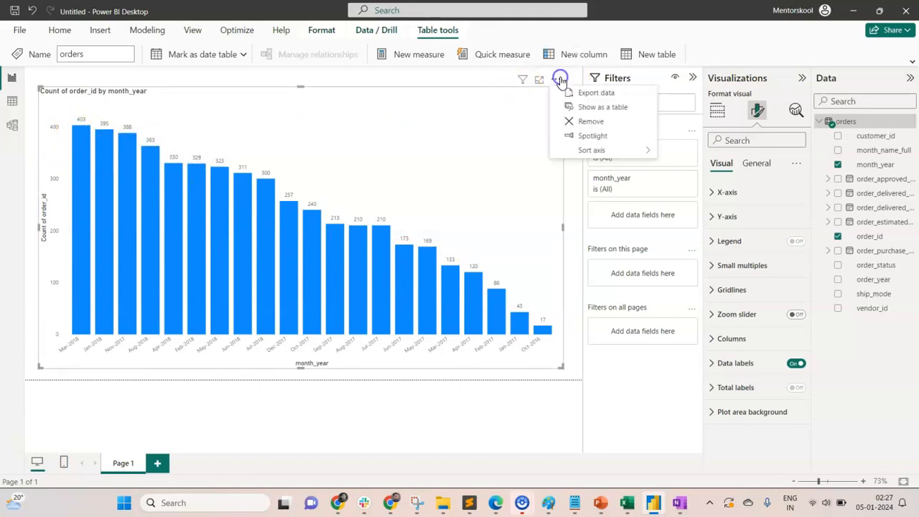
mouse_move(596, 149)
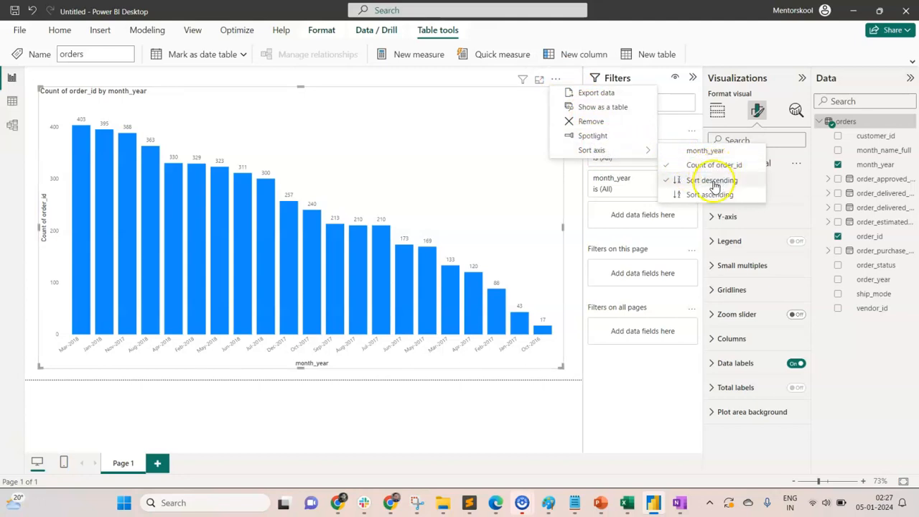
click(698, 155)
click(555, 79)
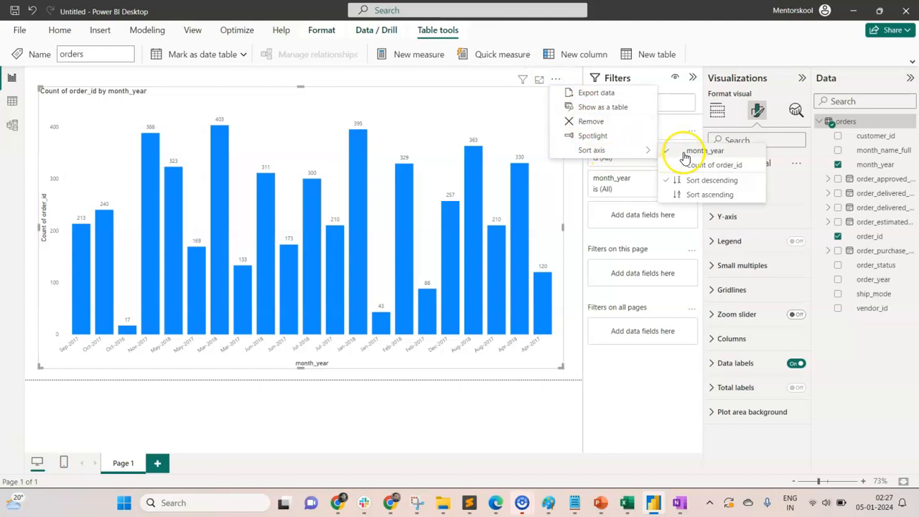
click(701, 196)
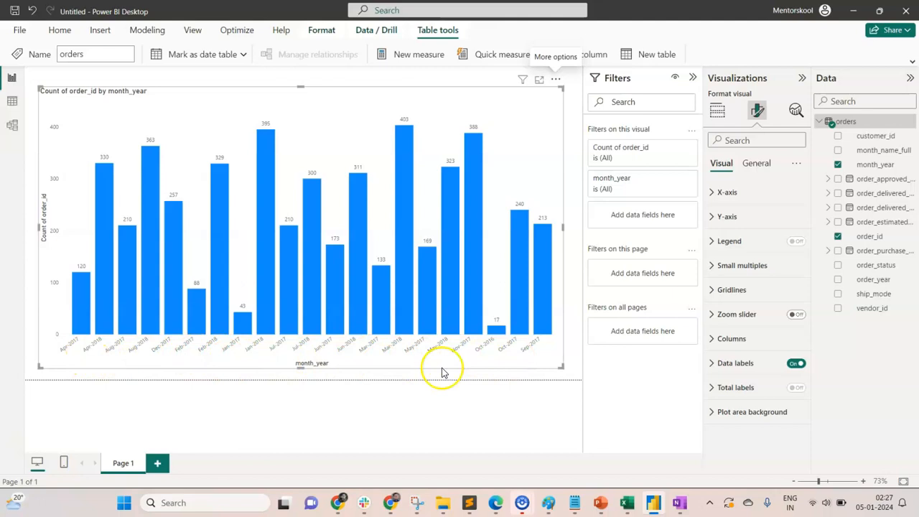
Check the chart's axis sort options and examine the order of the months along the X-axis
click(555, 79)
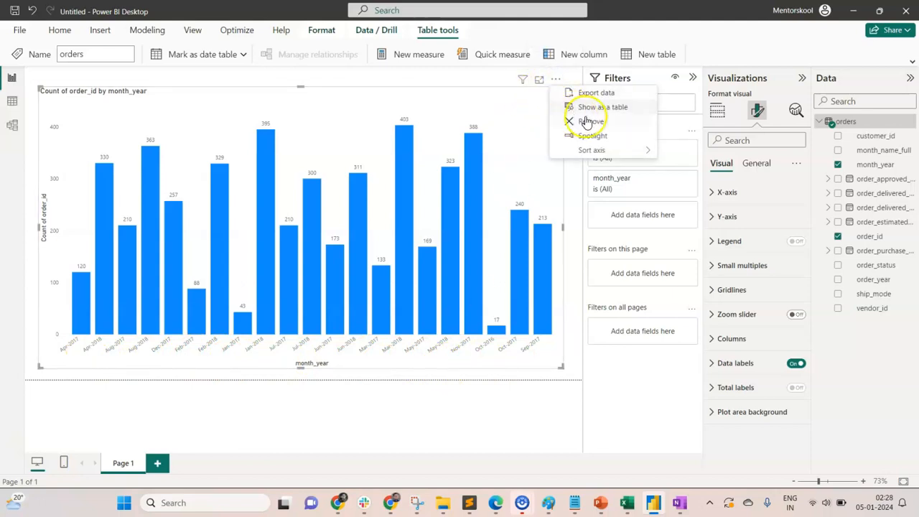
mouse_move(585, 150)
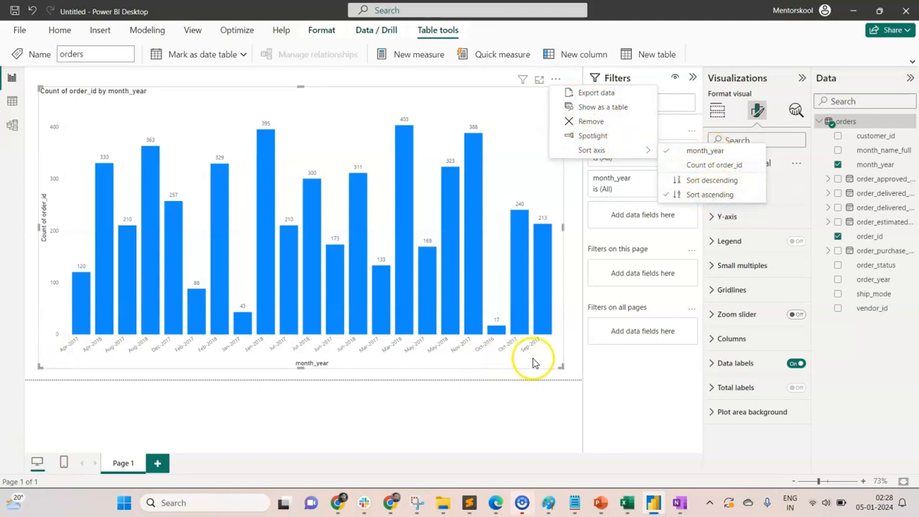
click(484, 375)
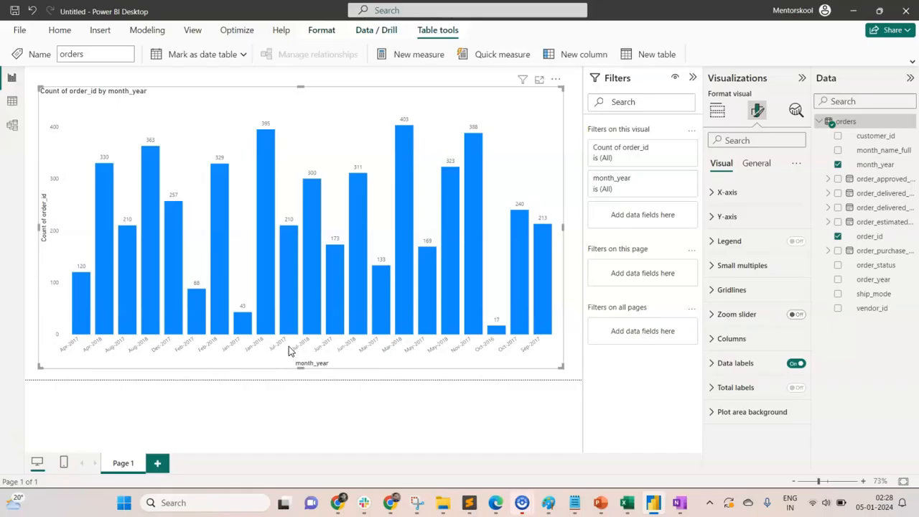
click(291, 405)
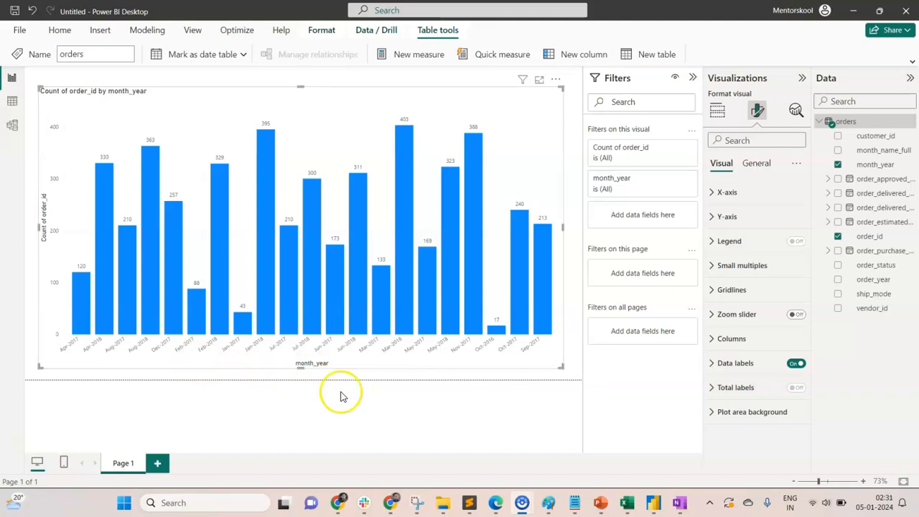
Open the data of the orders table and select its month_year column
click(11, 102)
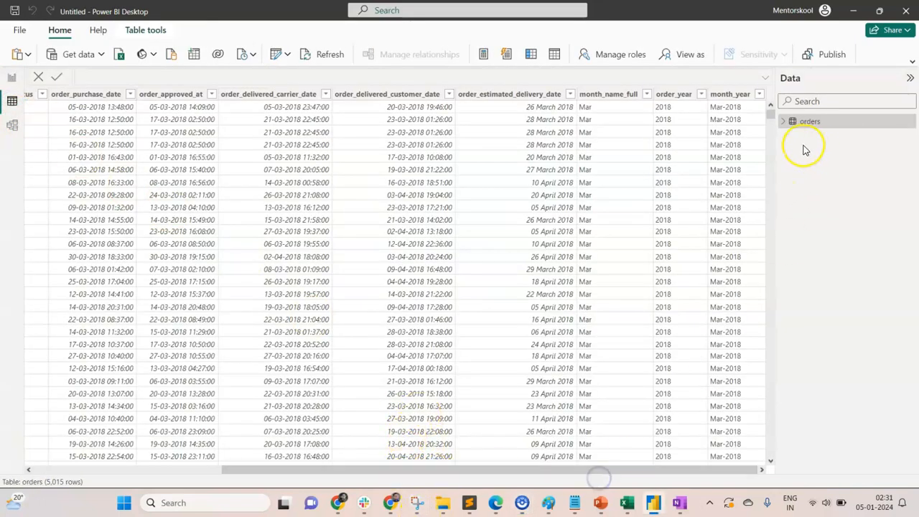
click(737, 94)
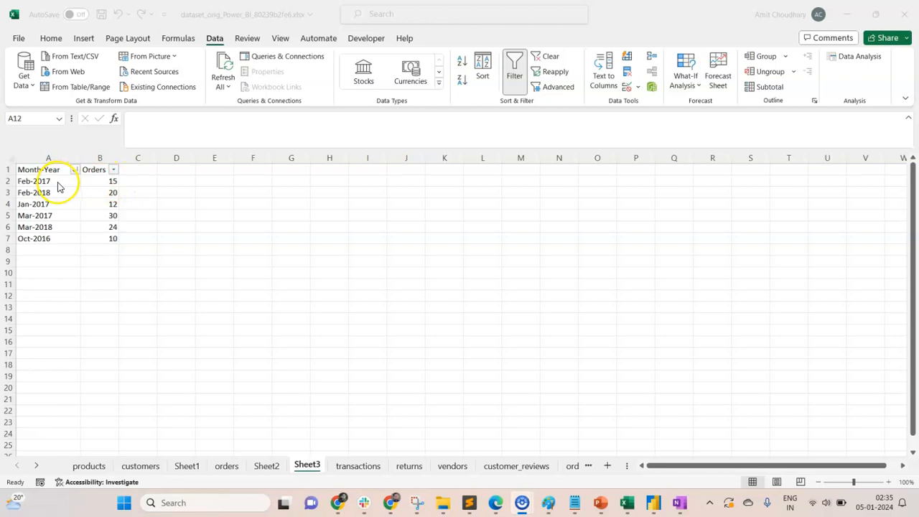
In Sheet3 of the Excel workbook, enter the month numbers 2, 2, 1, 3, 3 and 10 in C2:C7 beside the Month-Year rows
click(136, 180)
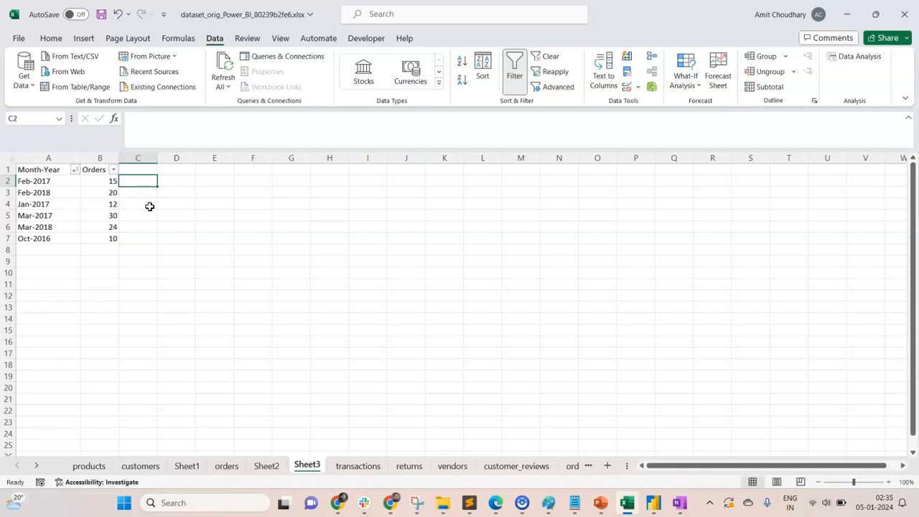
text(2)
key(Return)
text(2)
key(Return)
text(1)
key(Return)
text(3)
key(Return)
text(3)
key(Return)
text(10)
key(Return)
key(Up)
key(Up)
key(Up)
key(Up)
key(Up)
key(Up)
key(Down)
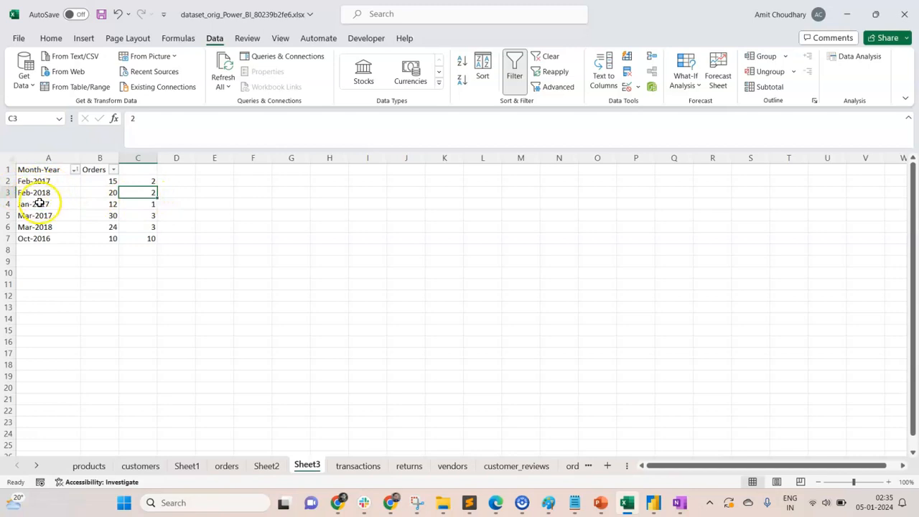
Enter the matching years 2017, 2018, 2017, 2017, 2018 and 2016 in cells D2:D7
click(181, 179)
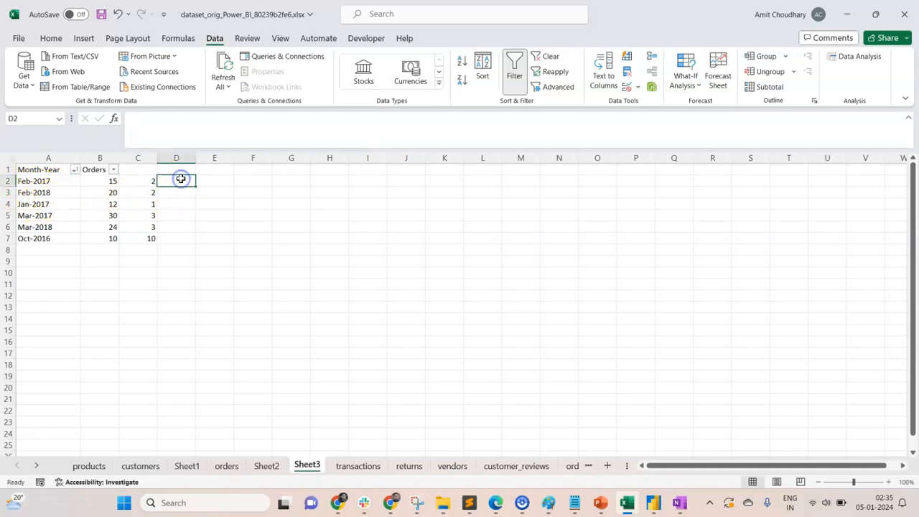
text(2017)
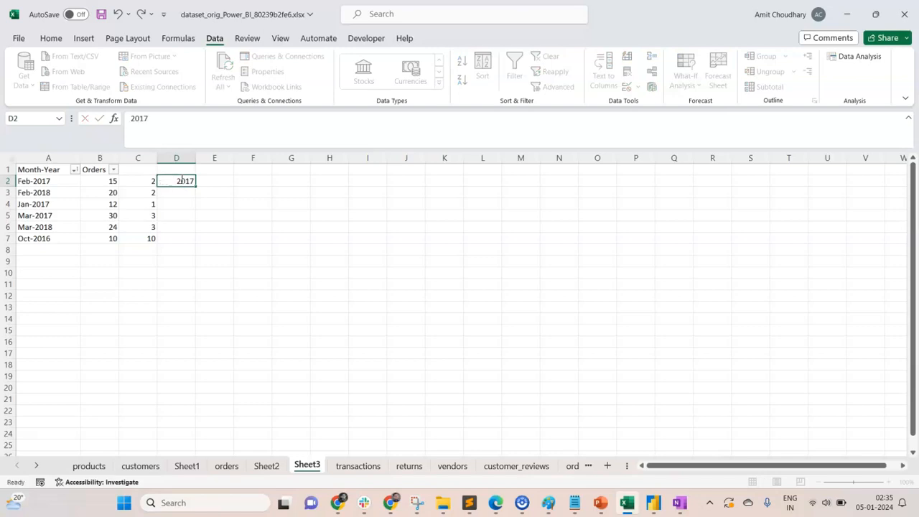
key(Return)
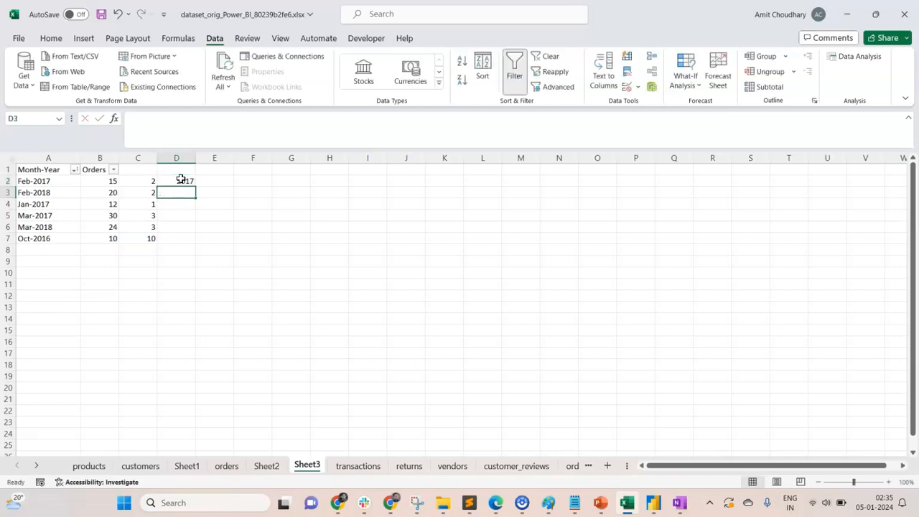
text(2018)
key(Return)
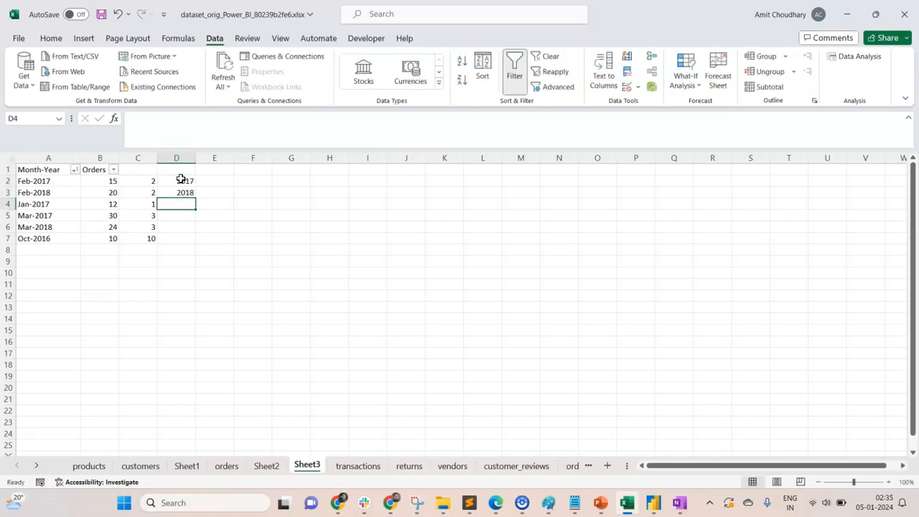
drag(181, 183, 182, 193)
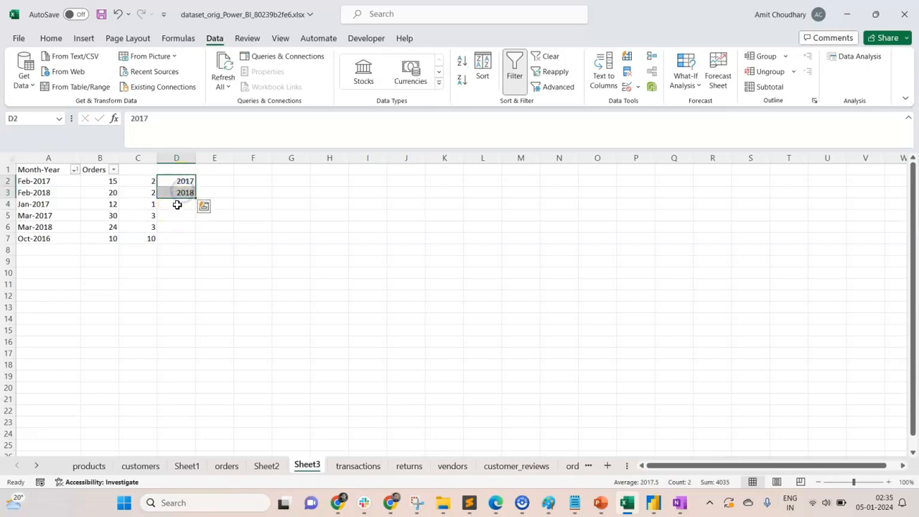
click(180, 204)
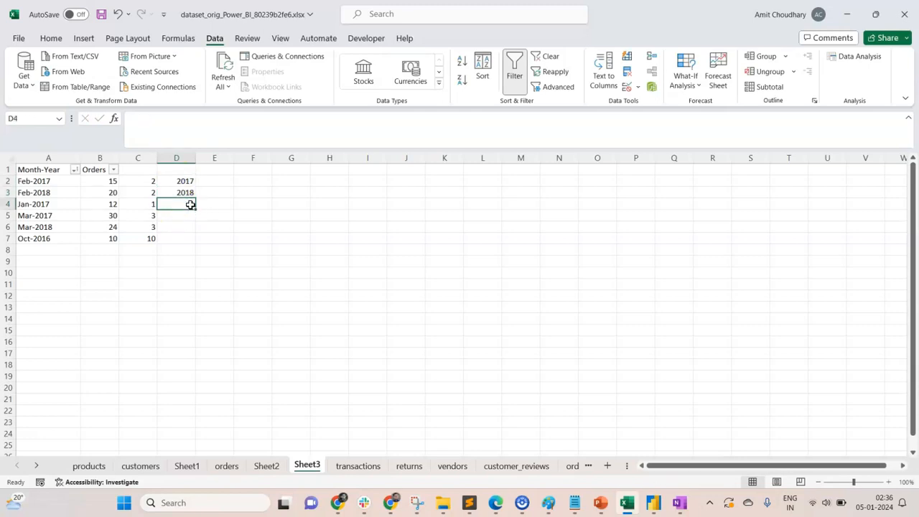
text(20)
key(Return)
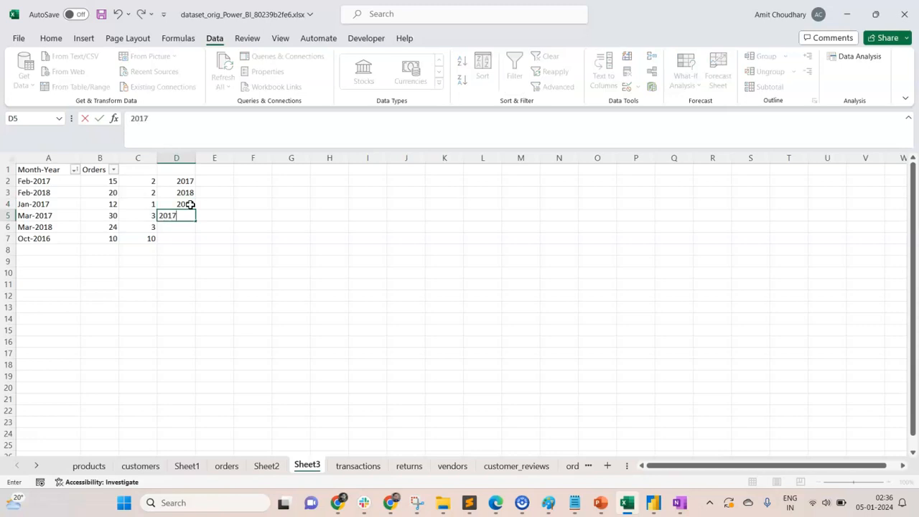
key(Return)
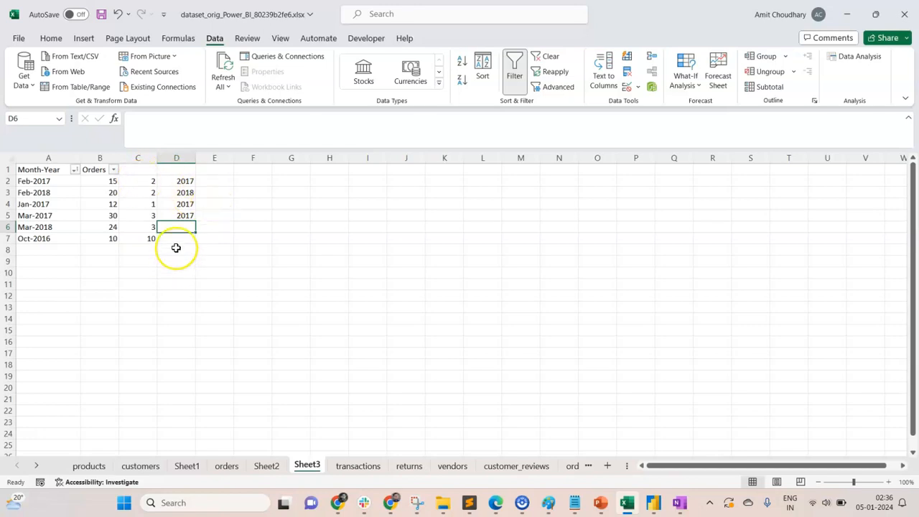
text(2018)
key(Return)
text(2016)
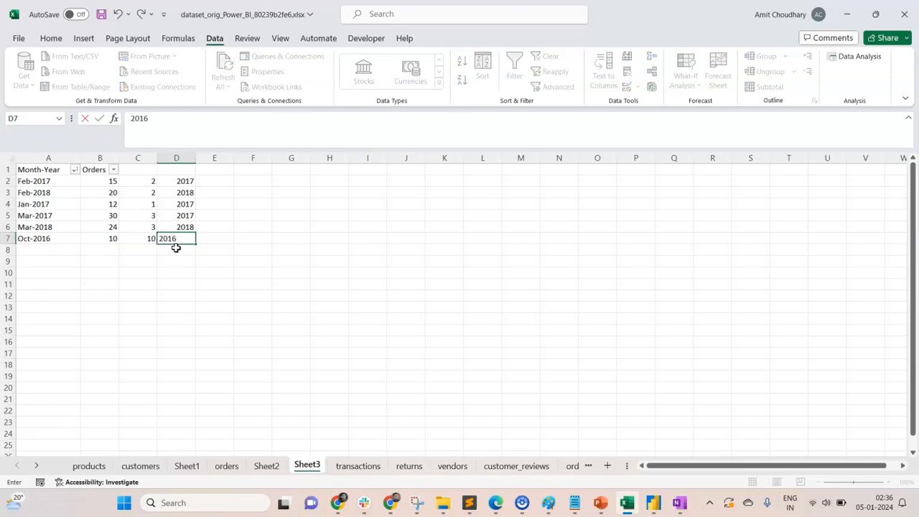
key(Return)
Enter the combined year-month numbers 201702, 201802, 201701, 201703, 201803 and 201610 in cells E2:E7
click(212, 181)
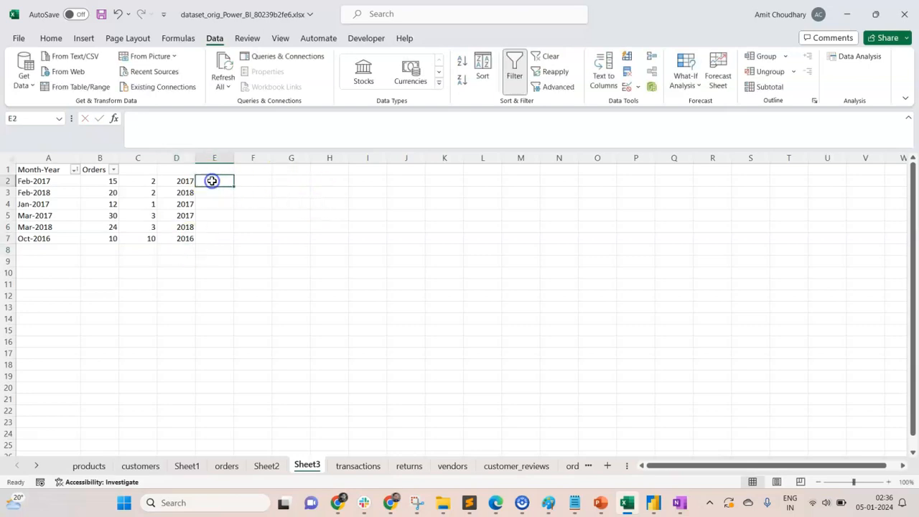
text(201702)
key(Return)
text(2)
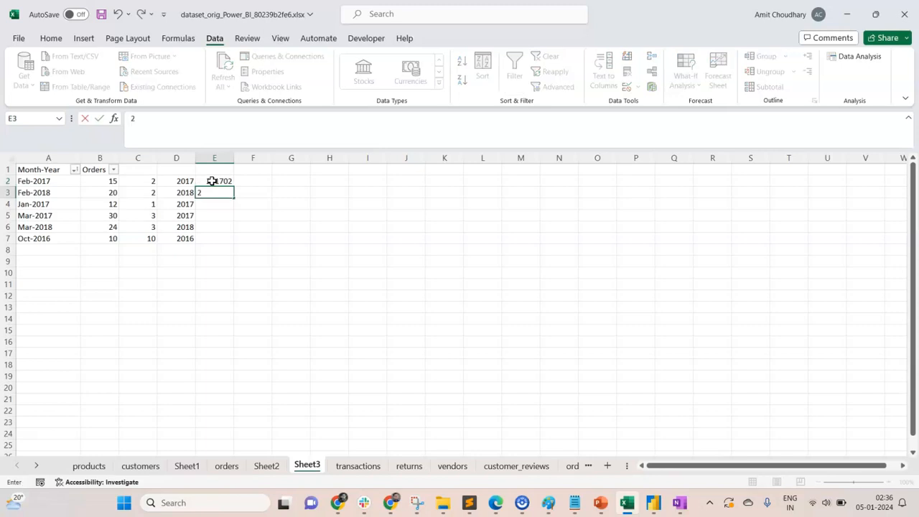
text(01802)
key(Return)
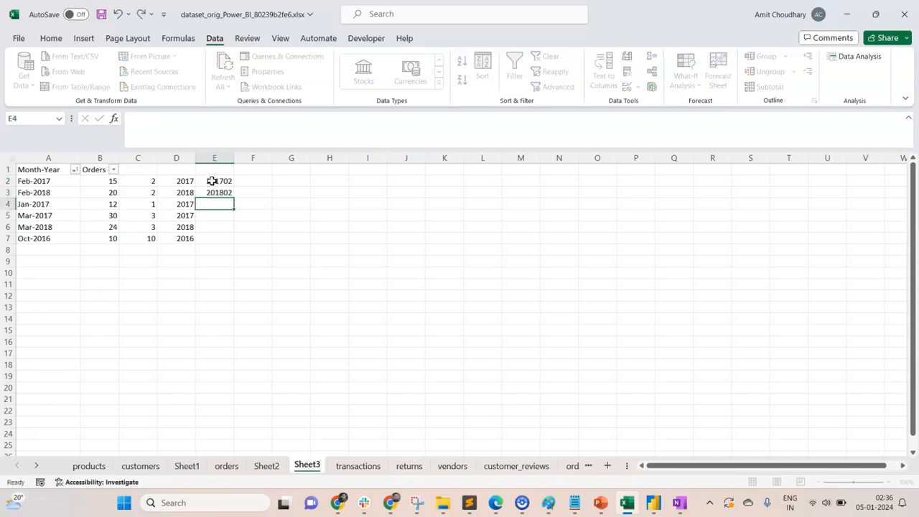
click(211, 181)
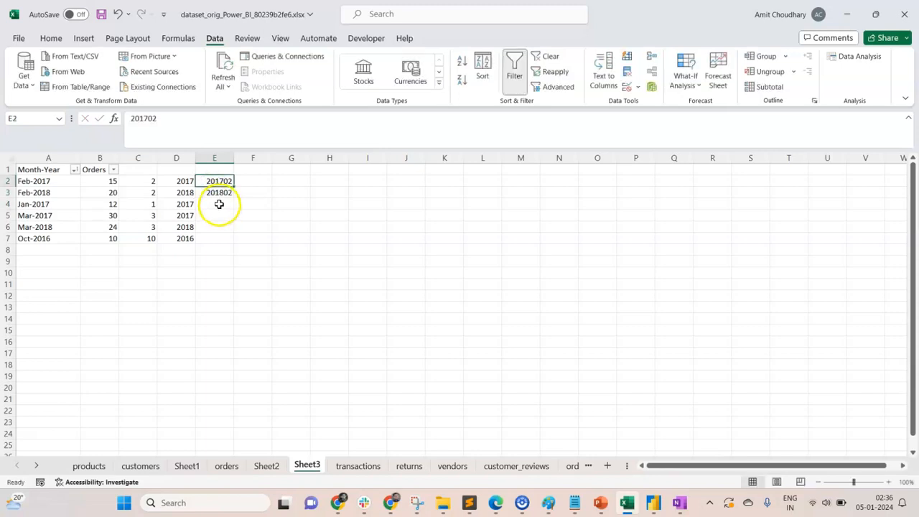
click(219, 204)
text(2017)
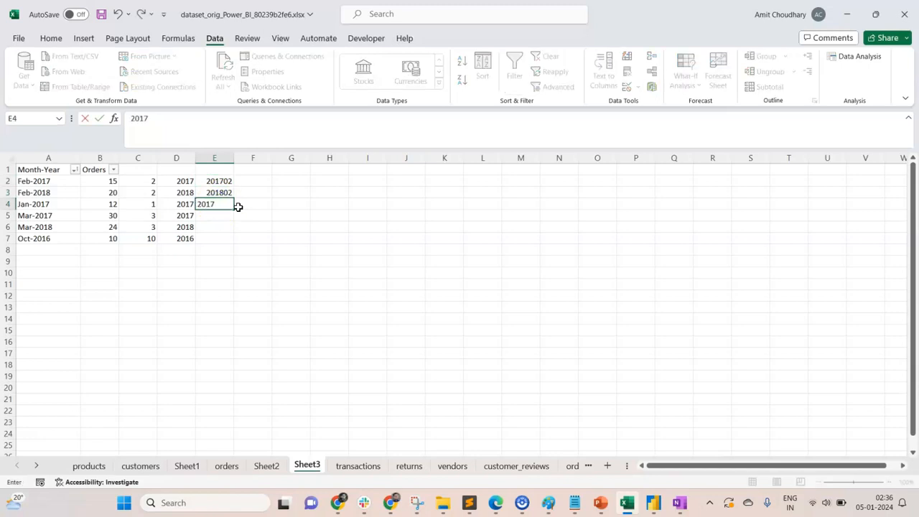
text(01)
key(Return)
text(201)
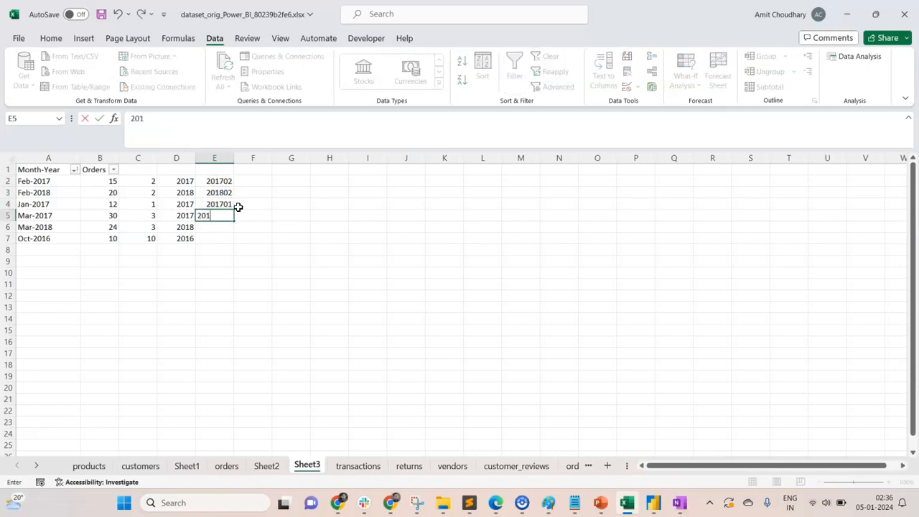
text(703)
key(Return)
text(20180)
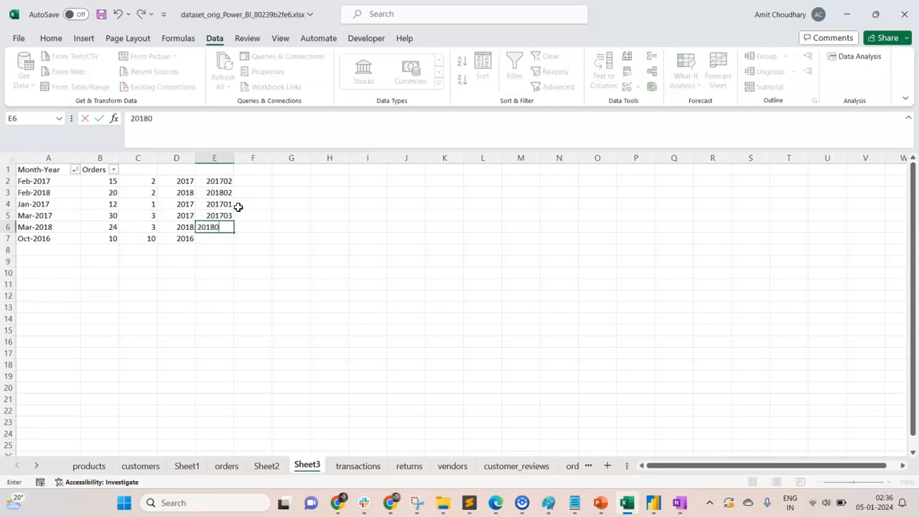
text(3)
key(Return)
text(201610)
key(Return)
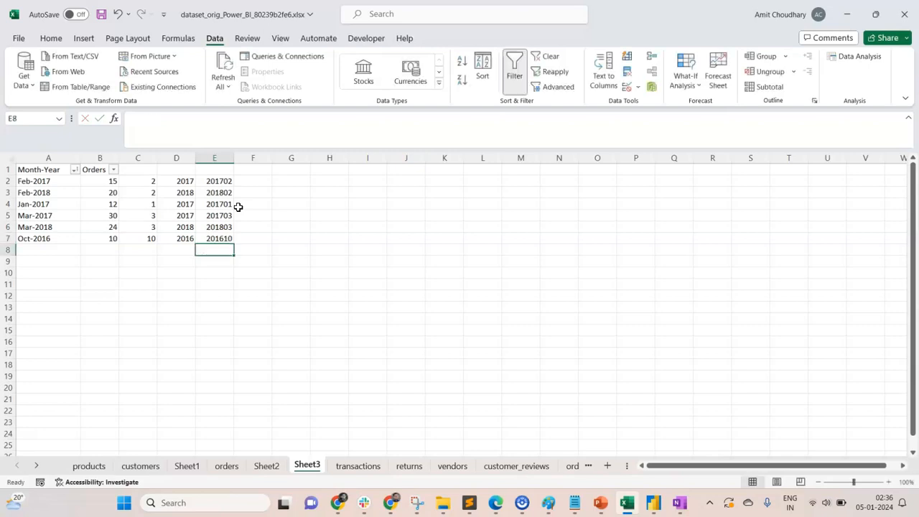
Enter the headers a, b and c in cells C1, D1 and E1 above the month, year and combined number columns
click(125, 170)
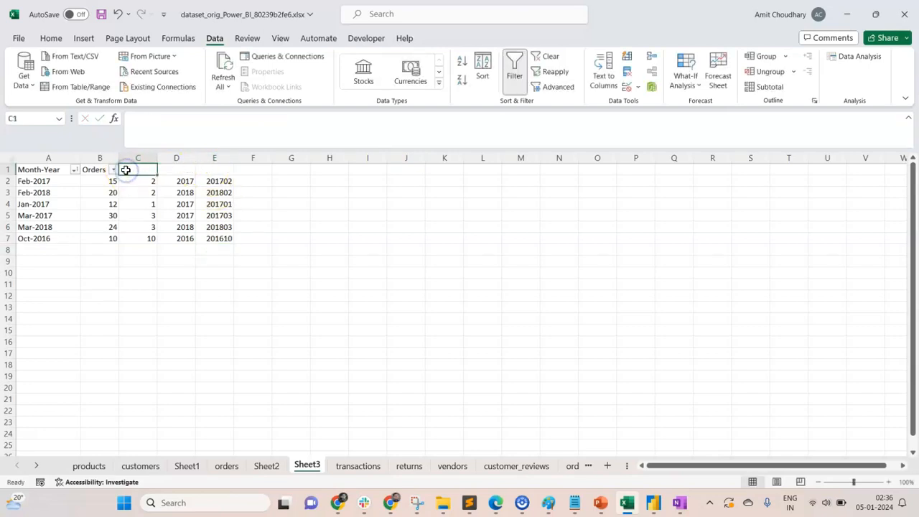
text(a)
click(182, 171)
text(b)
click(215, 169)
text(c)
click(287, 194)
Reapply the filter across header row 1 to cover all five columns and sort the table by column c from smallest to largest
click(4, 170)
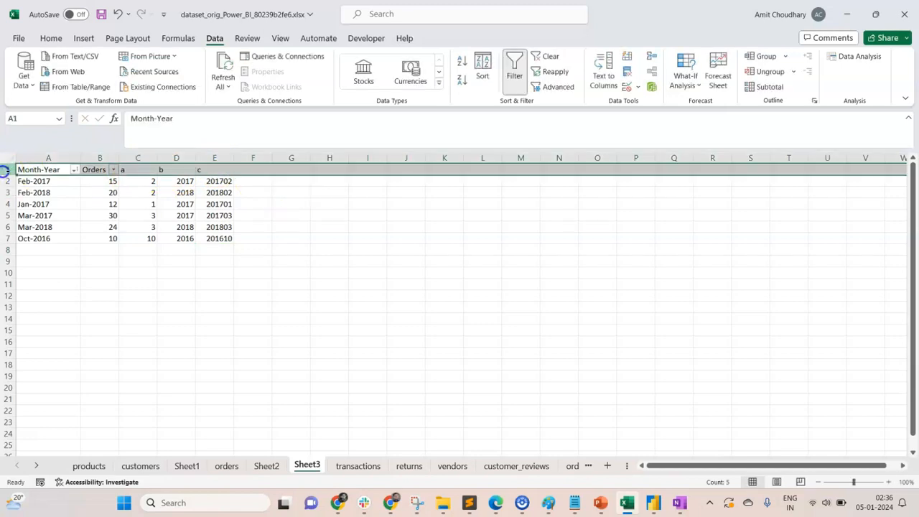
click(517, 73)
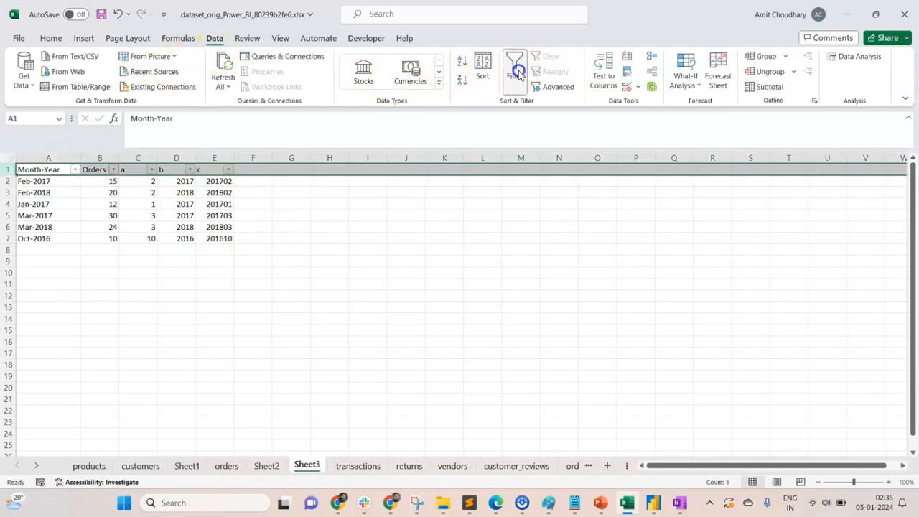
click(405, 214)
click(227, 170)
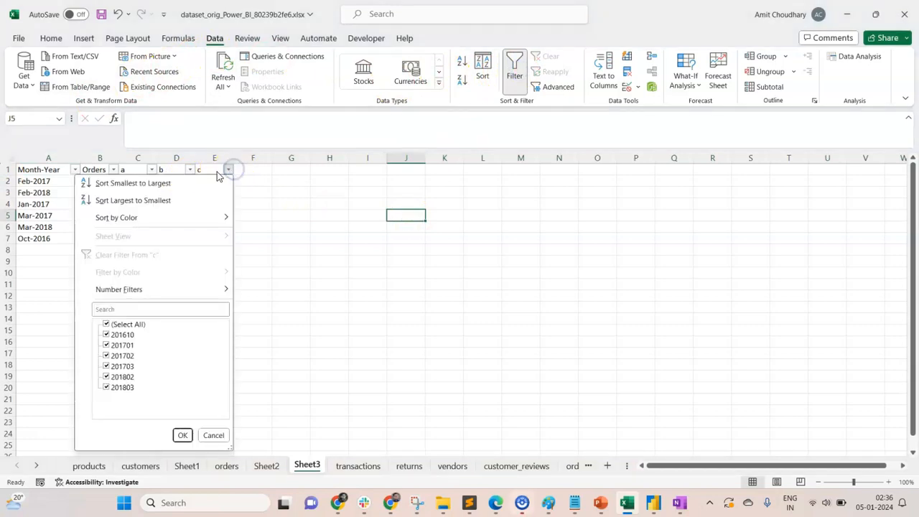
click(199, 184)
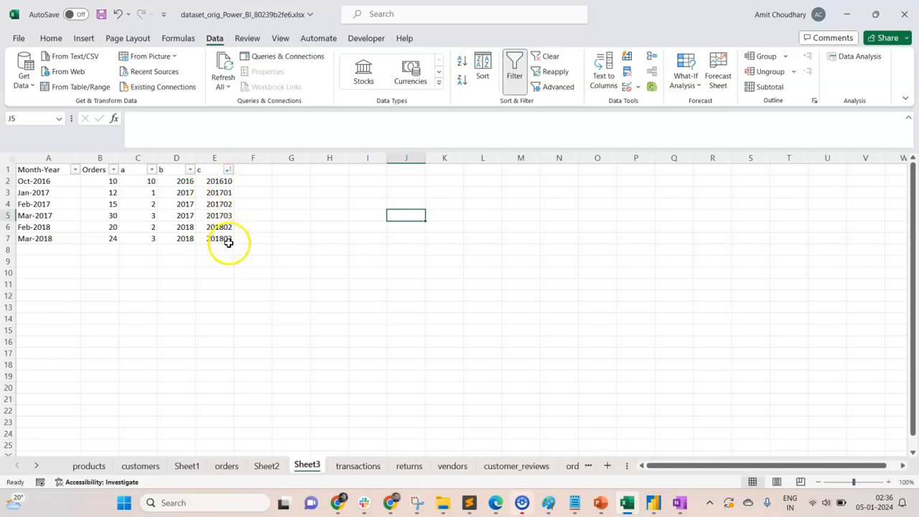
click(59, 158)
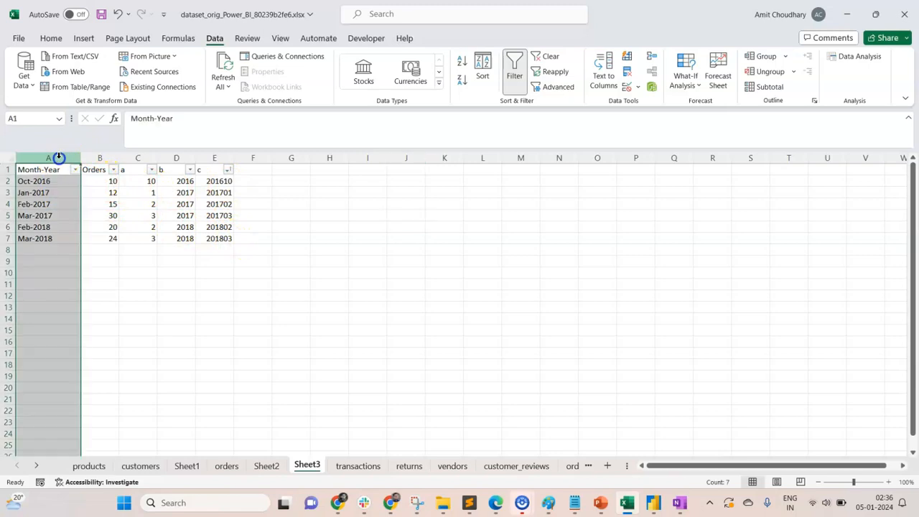
click(208, 157)
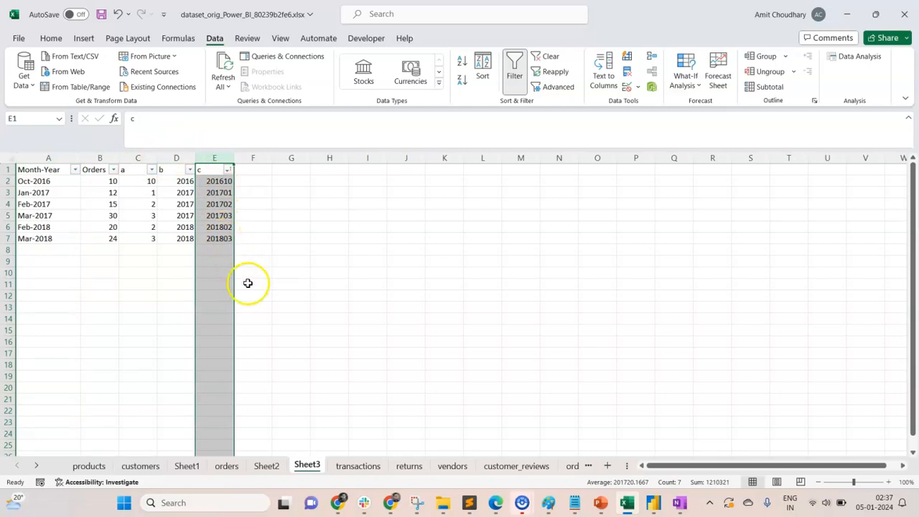
click(291, 387)
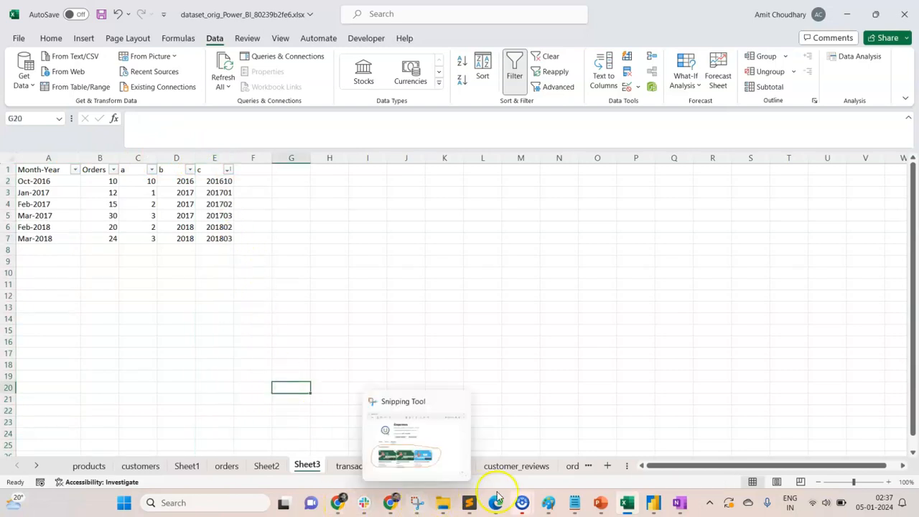
Switch to Power BI Desktop and open the orders query in Power Query Editor
click(652, 502)
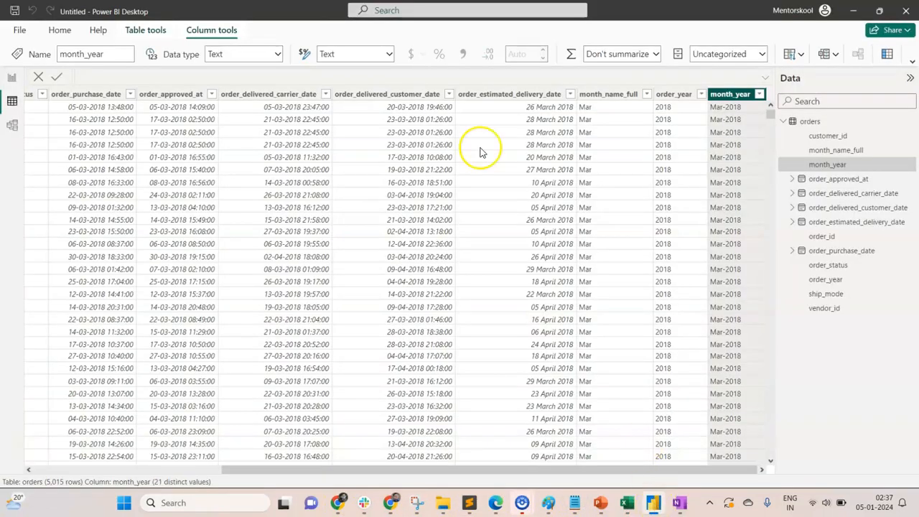
click(60, 30)
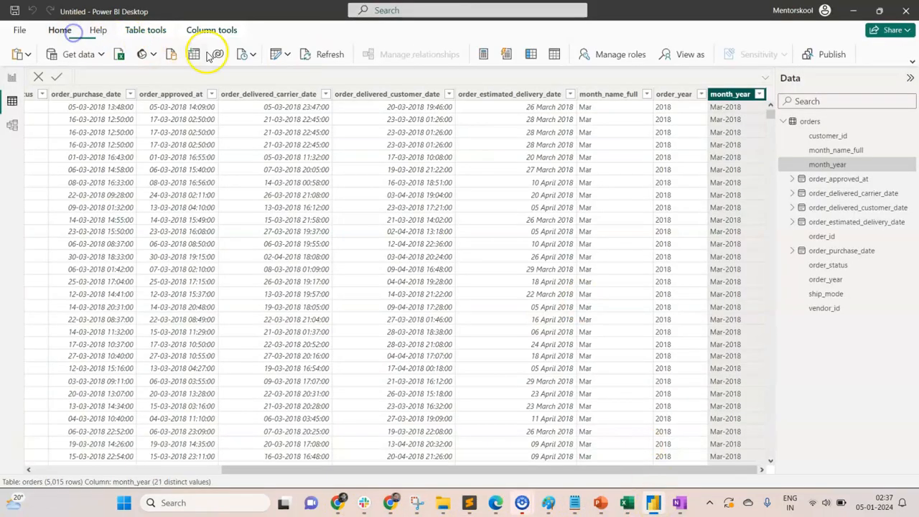
click(275, 53)
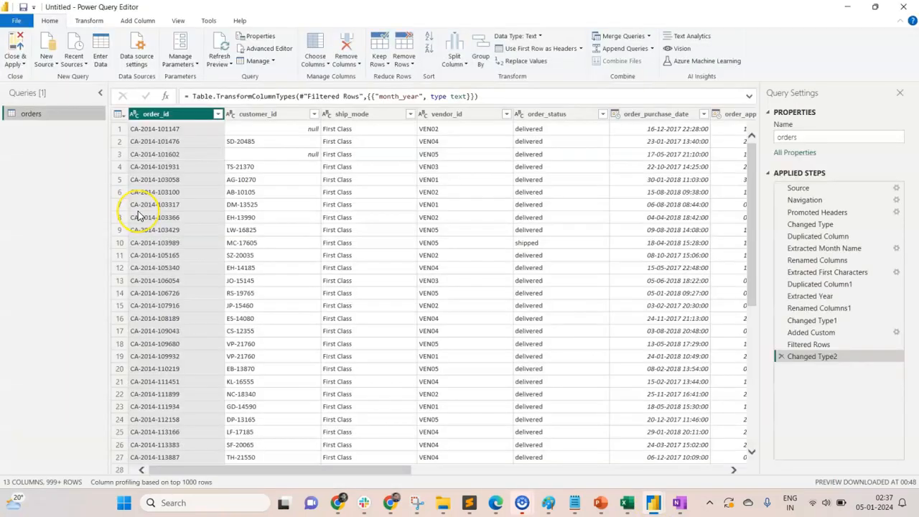
Duplicate the order_purchase_date column, and duplicate that copy once more
drag(359, 471, 474, 471)
click(394, 113)
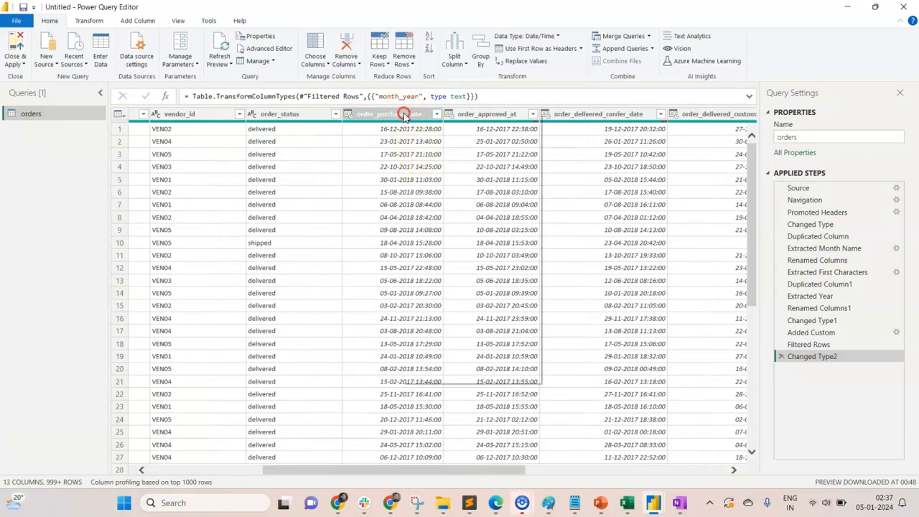
right_click(402, 114)
click(450, 160)
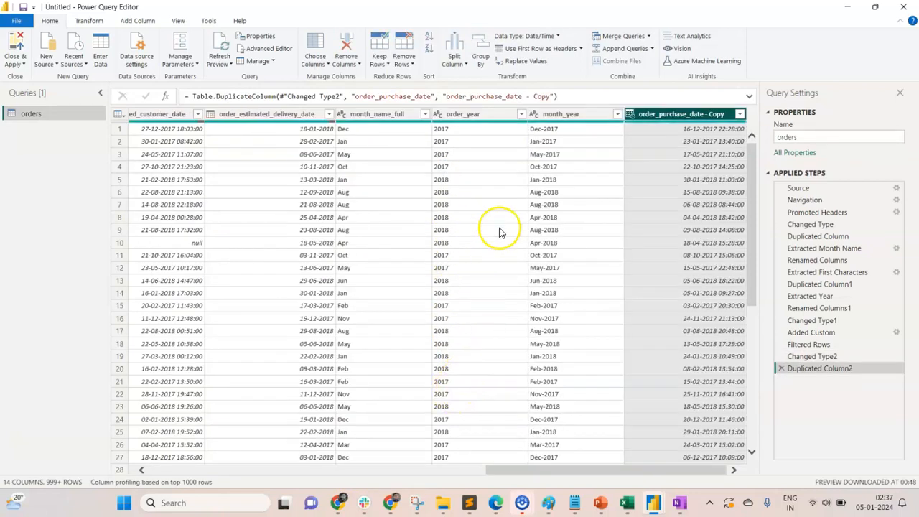
right_click(683, 116)
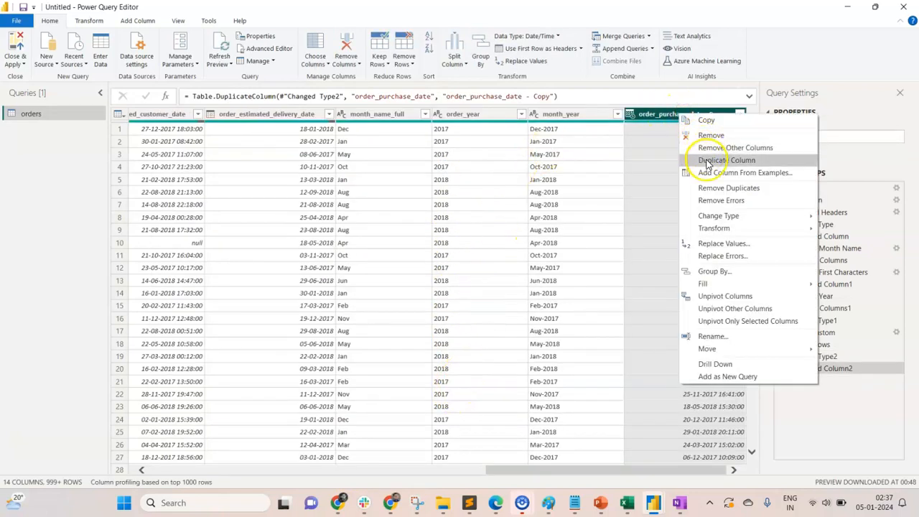
click(700, 163)
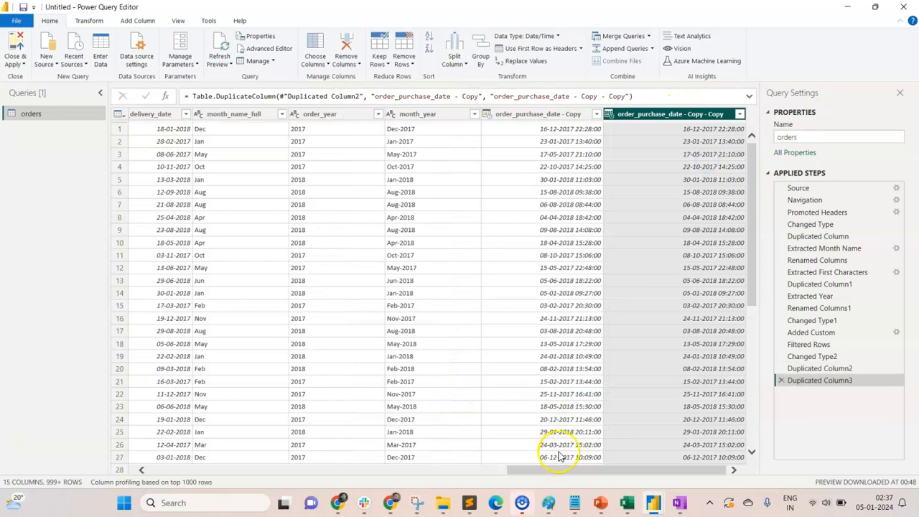
Transform the order_purchase_date - Copy column into its month number
right_click(537, 115)
mouse_move(628, 227)
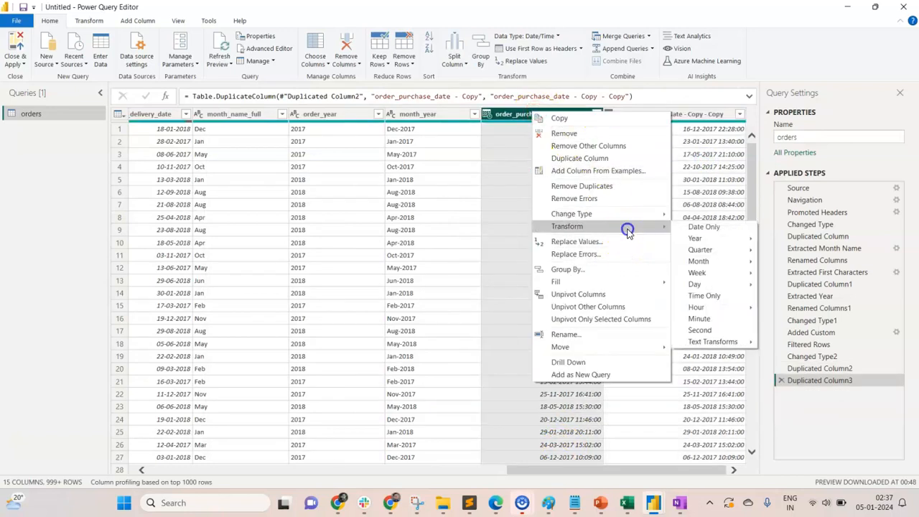
mouse_move(704, 261)
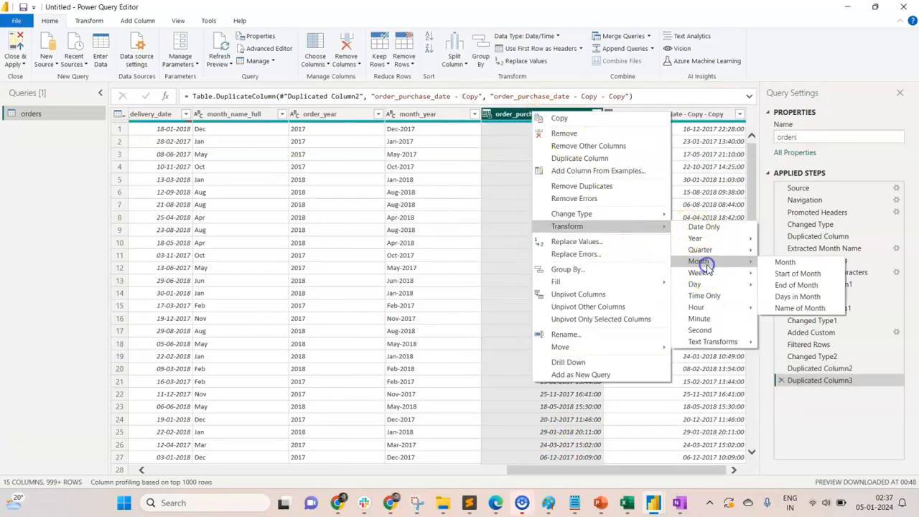
click(779, 262)
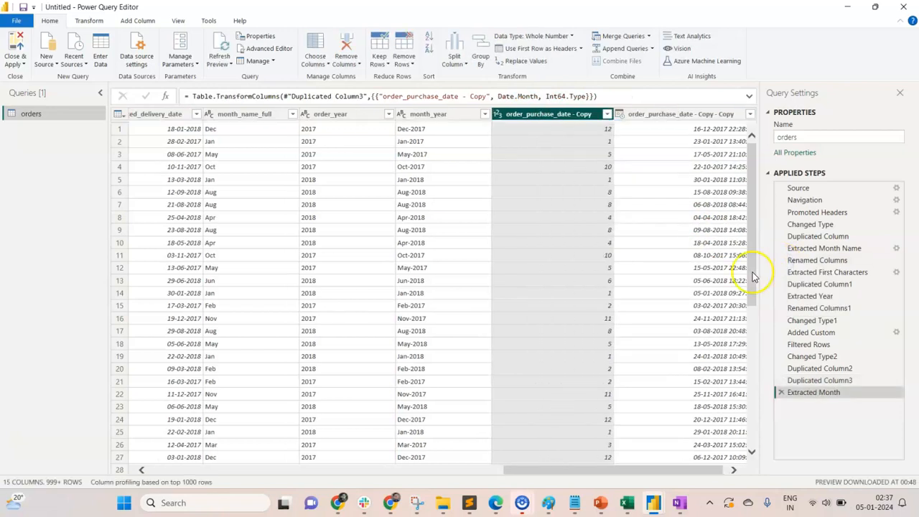
Transform the order_purchase_date - Copy - Copy column into its year number
right_click(661, 117)
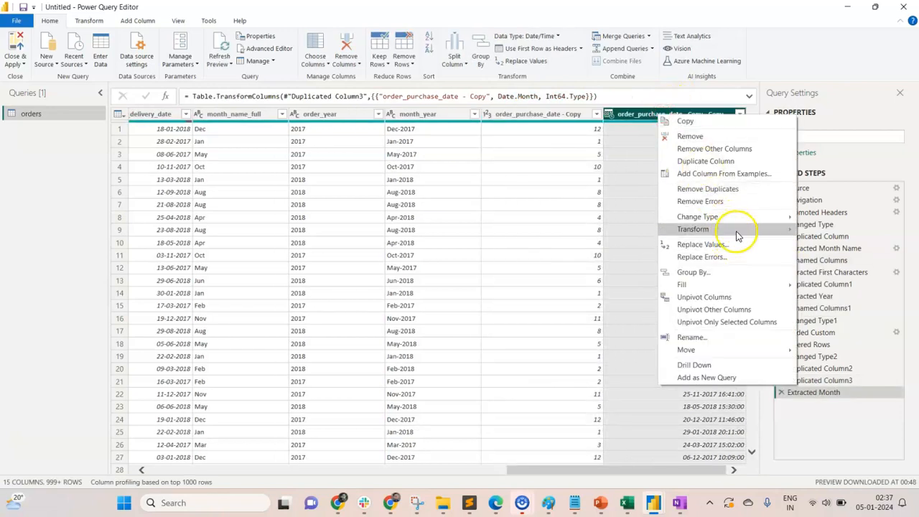
mouse_move(740, 221)
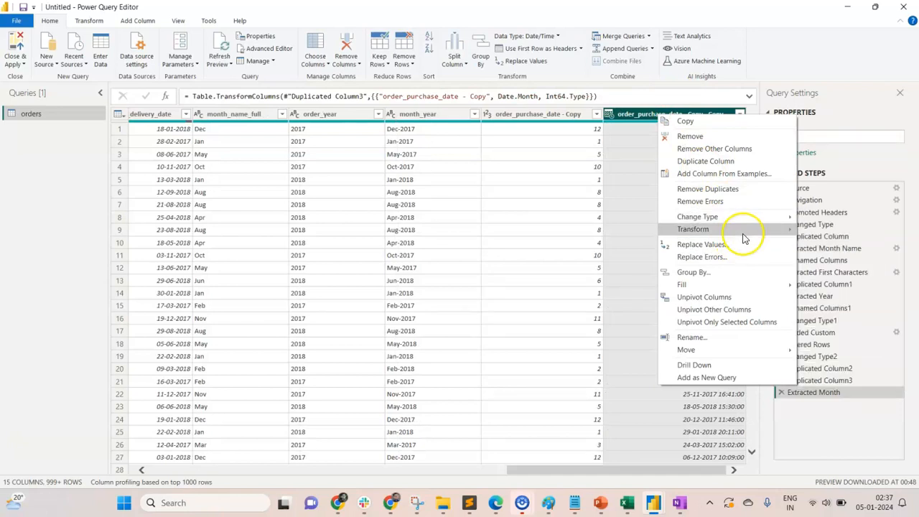
mouse_move(820, 241)
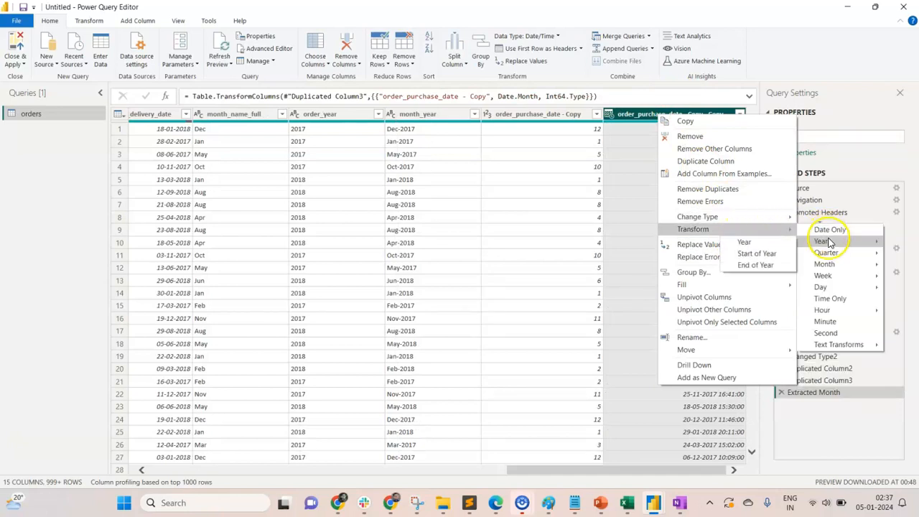
click(762, 244)
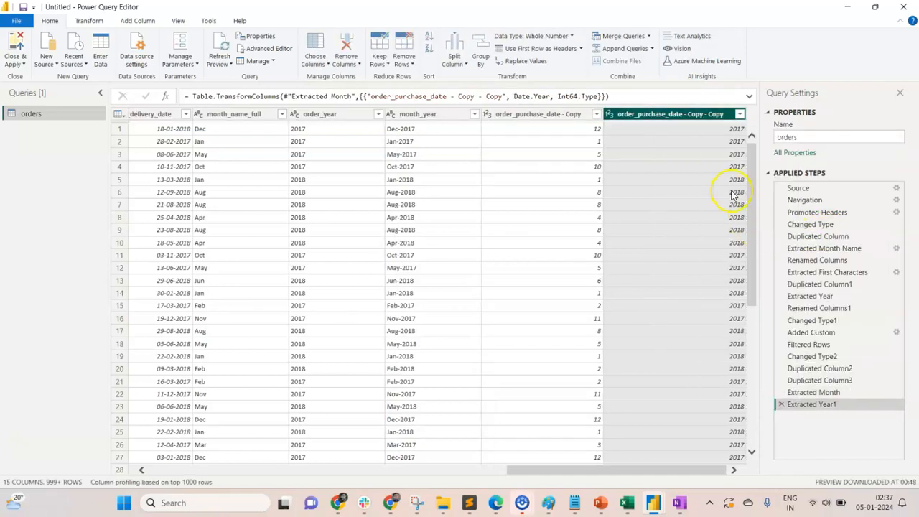
Rename the extracted month column to month_no and the extracted year column to year_no
double_click(559, 117)
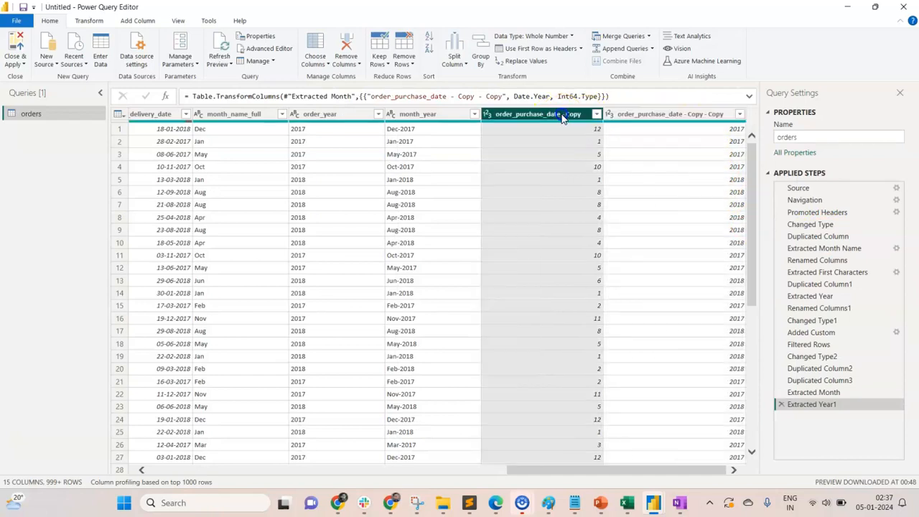
text(month_)
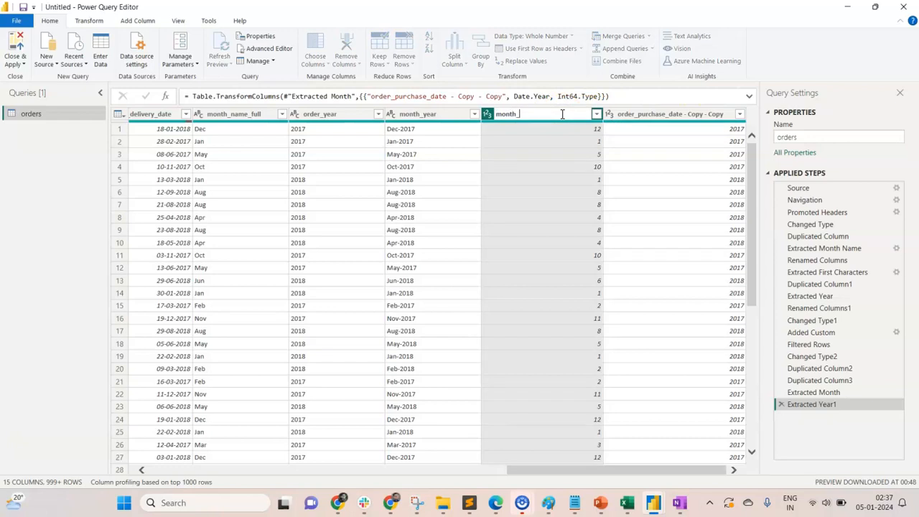
text(no)
key(Return)
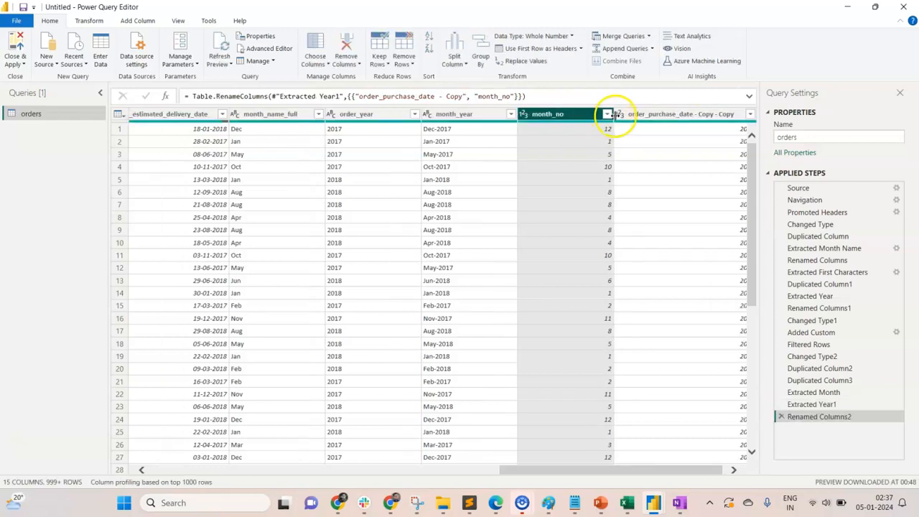
click(655, 115)
double_click(656, 115)
text(year_no)
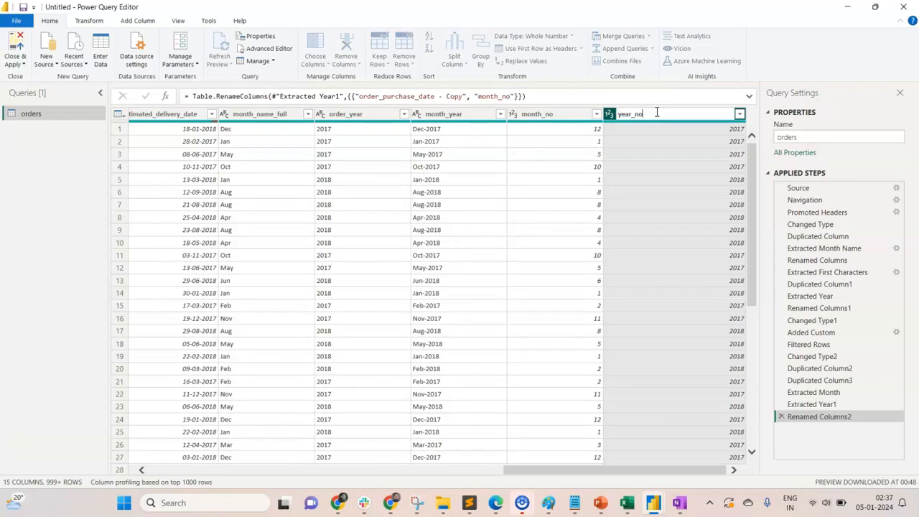
key(Return)
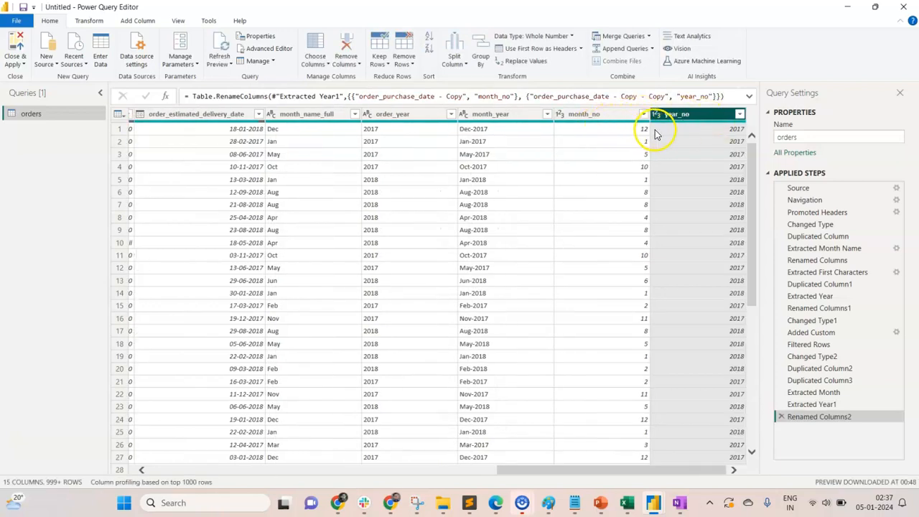
Add a custom column named month_year_seq with the formula [year_no]*100 + [month_no] and select it
click(140, 21)
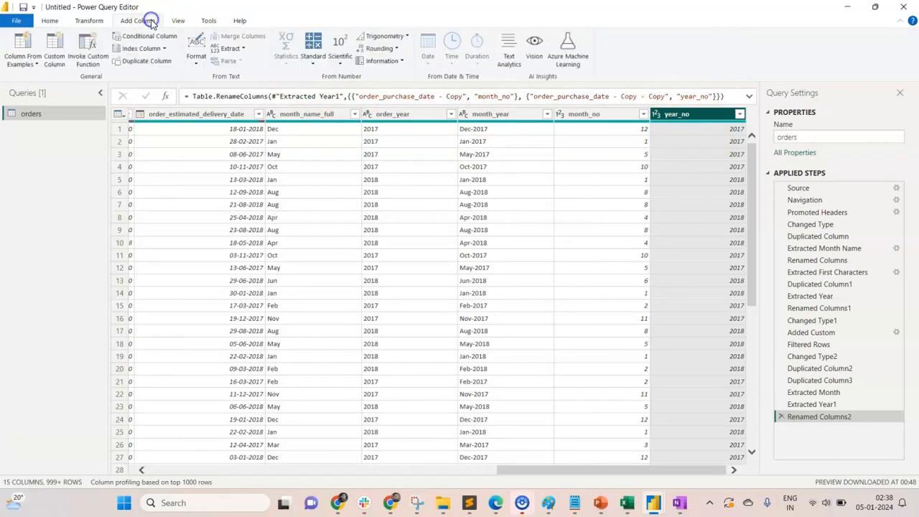
click(55, 53)
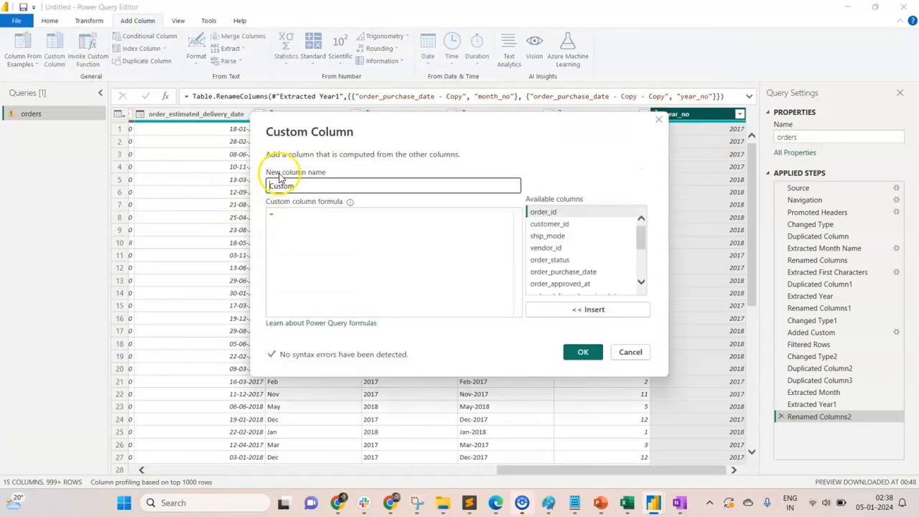
text(month_year_s)
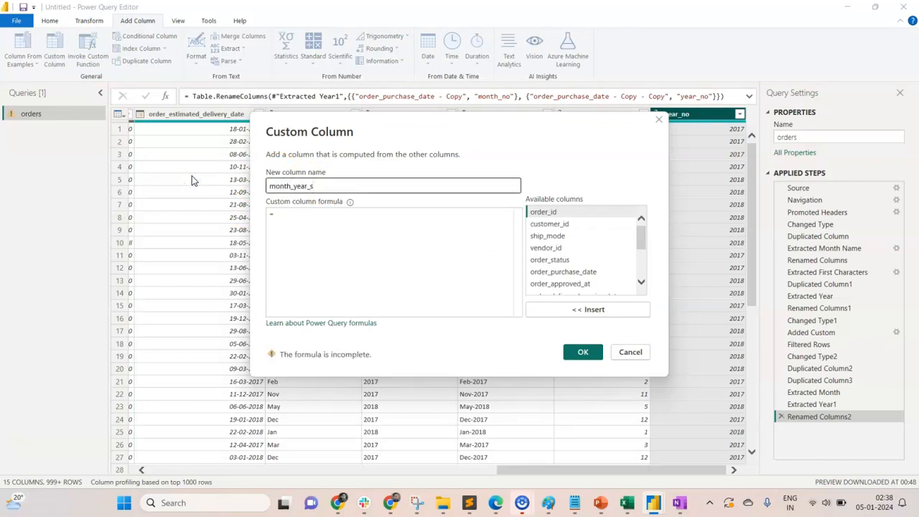
click(289, 218)
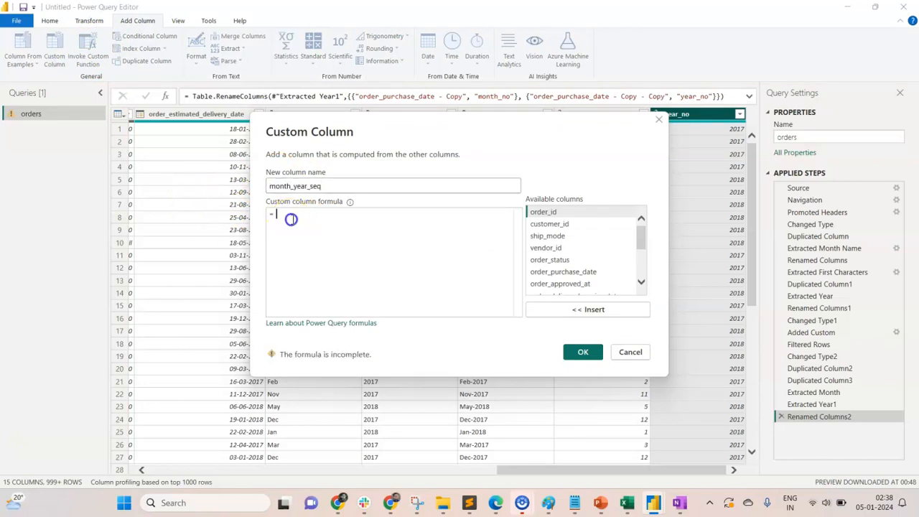
scroll(628, 279, down, 3)
double_click(579, 289)
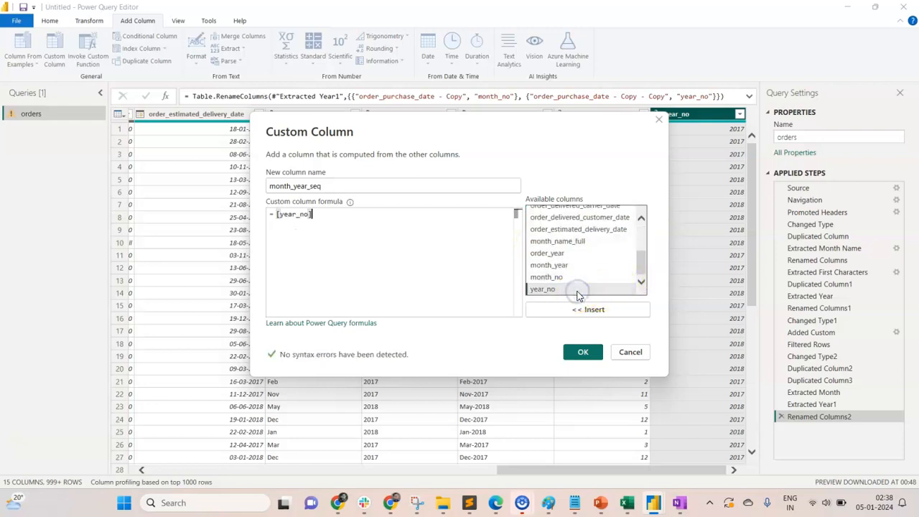
text(*100 +)
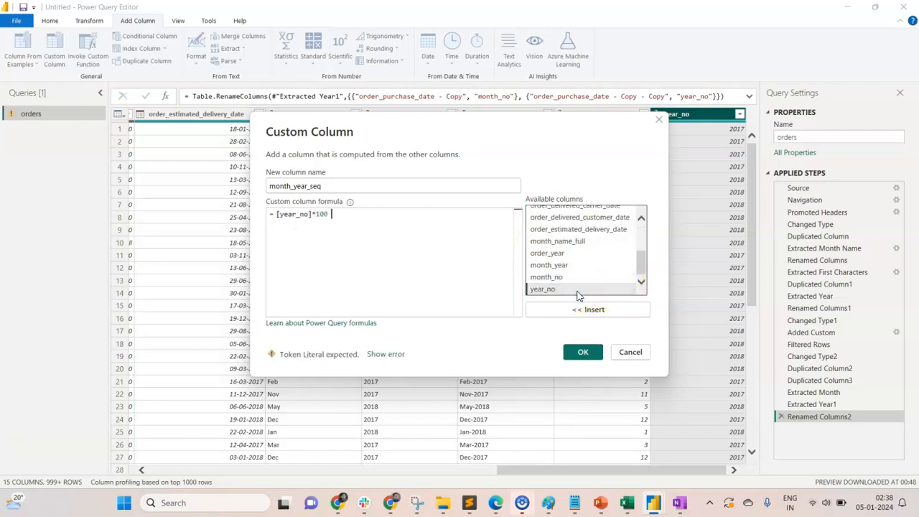
double_click(576, 277)
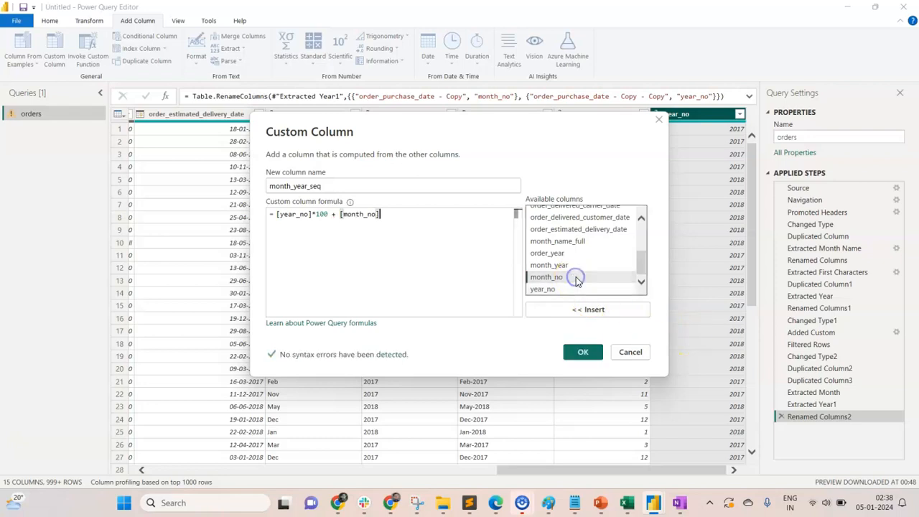
click(583, 352)
click(707, 117)
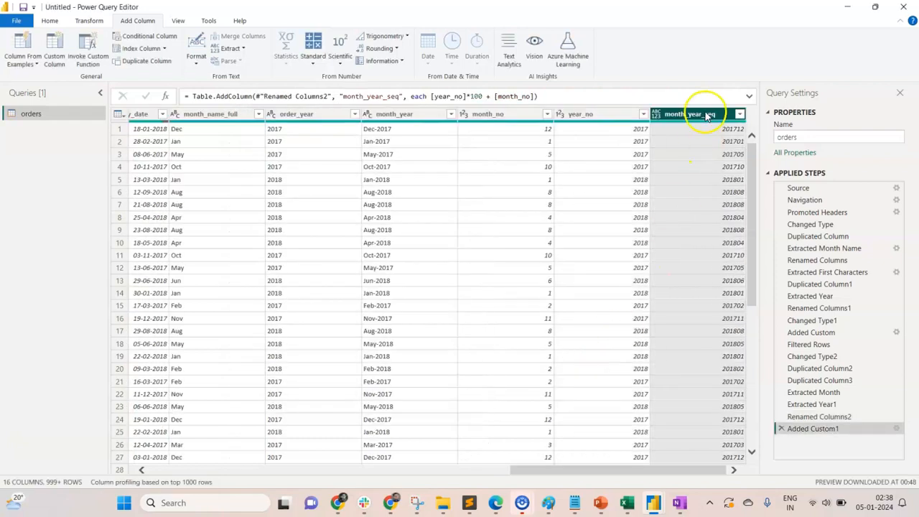
Set the month_year_seq column's data type to Whole Number and check its filter list, keeping all values selected
click(656, 115)
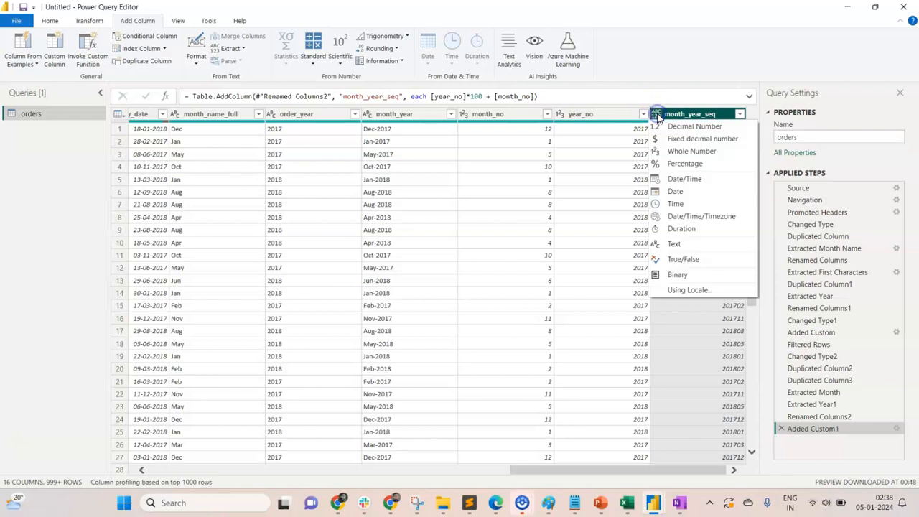
click(689, 151)
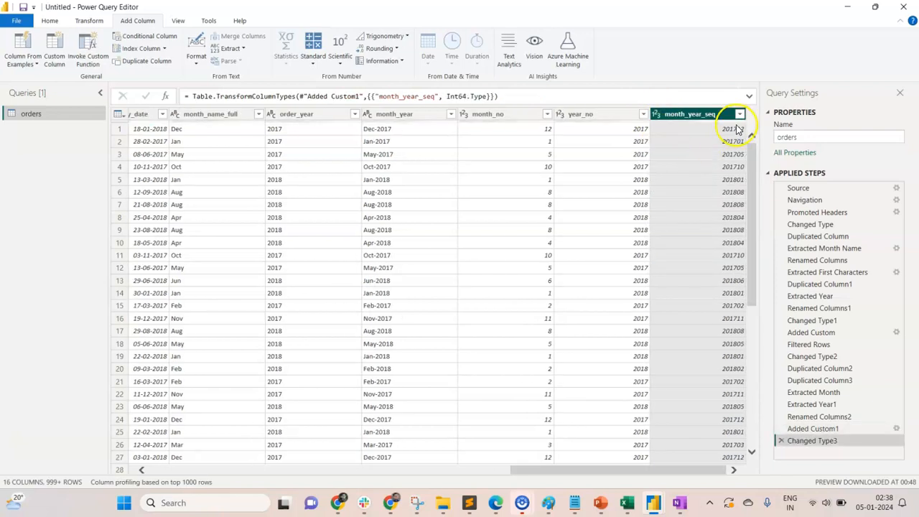
click(739, 114)
scroll(661, 300, down, 2)
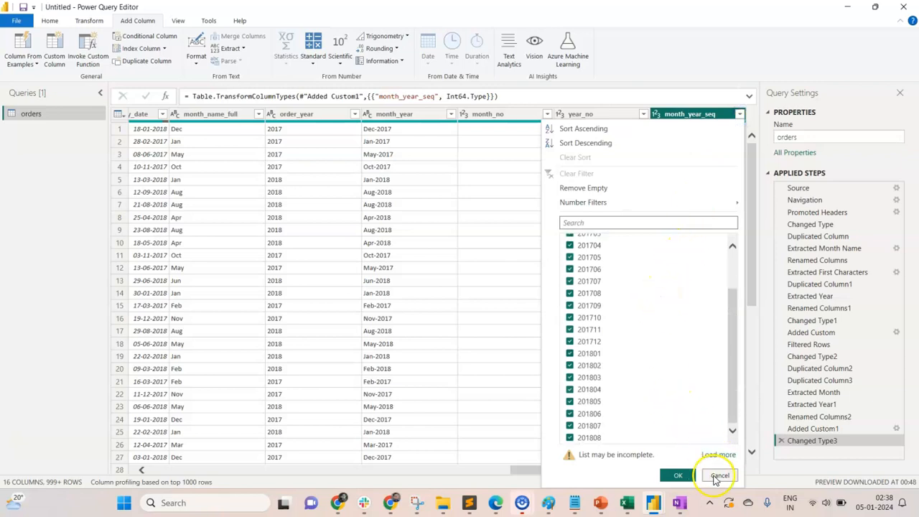
click(678, 475)
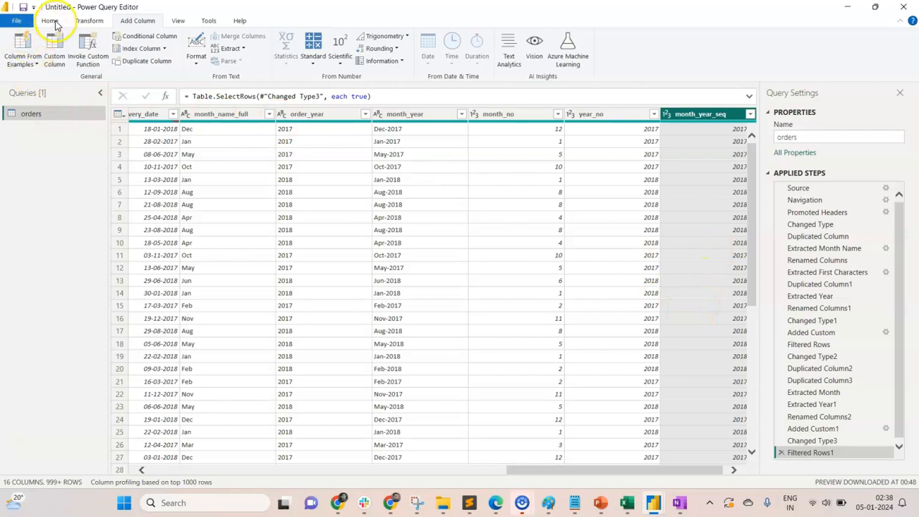
Close the query editor and apply the pending changes to the orders table
click(48, 20)
click(21, 64)
click(22, 61)
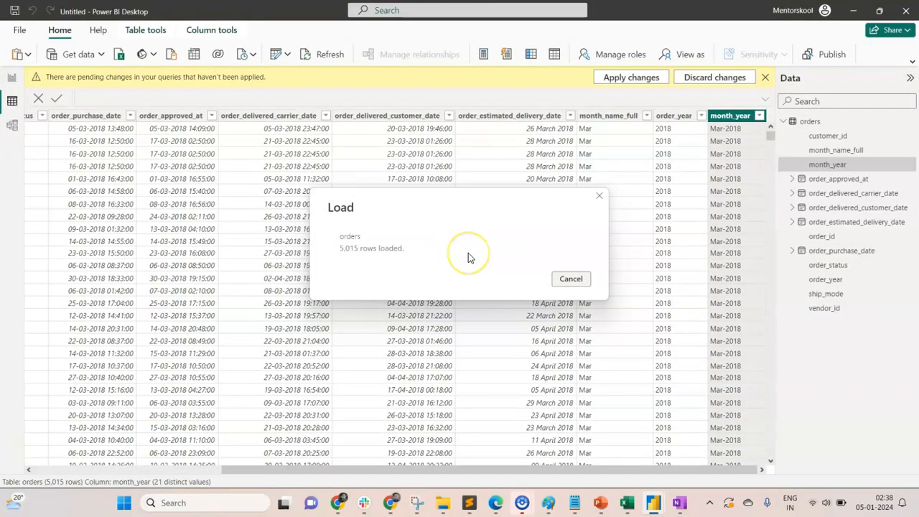
Sort the month_year column by month_year_seq in the orders table and return to the report view to check the column chart
drag(528, 474, 664, 468)
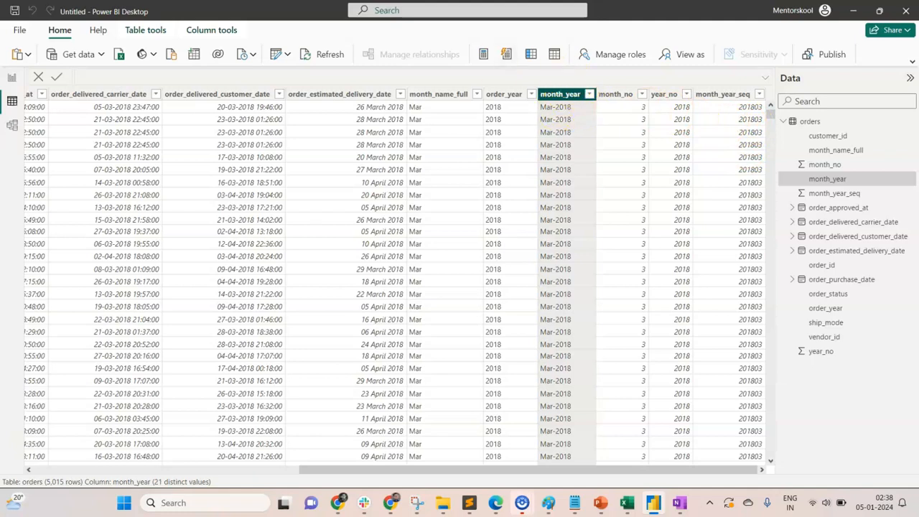
click(227, 29)
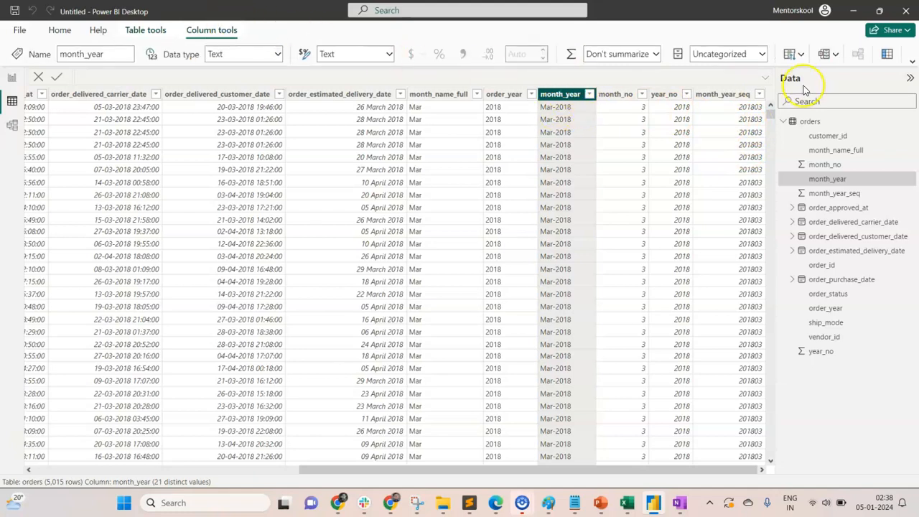
click(798, 55)
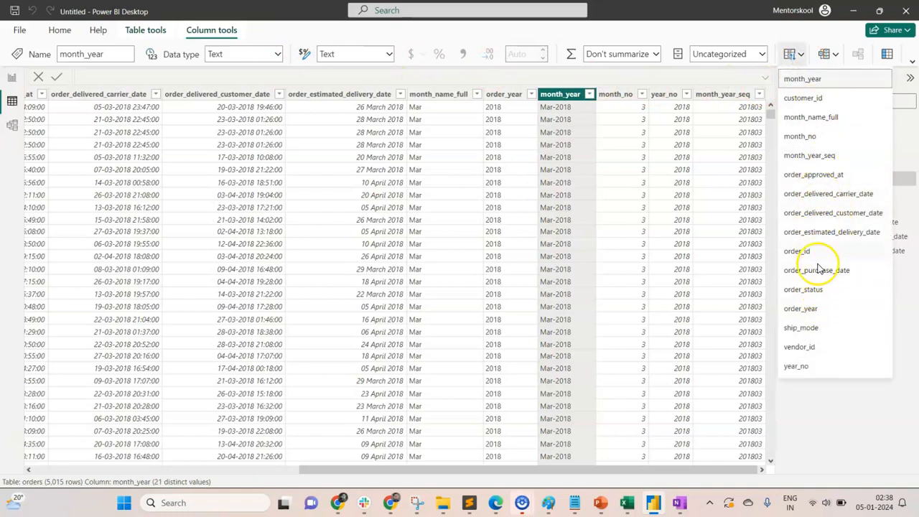
click(829, 156)
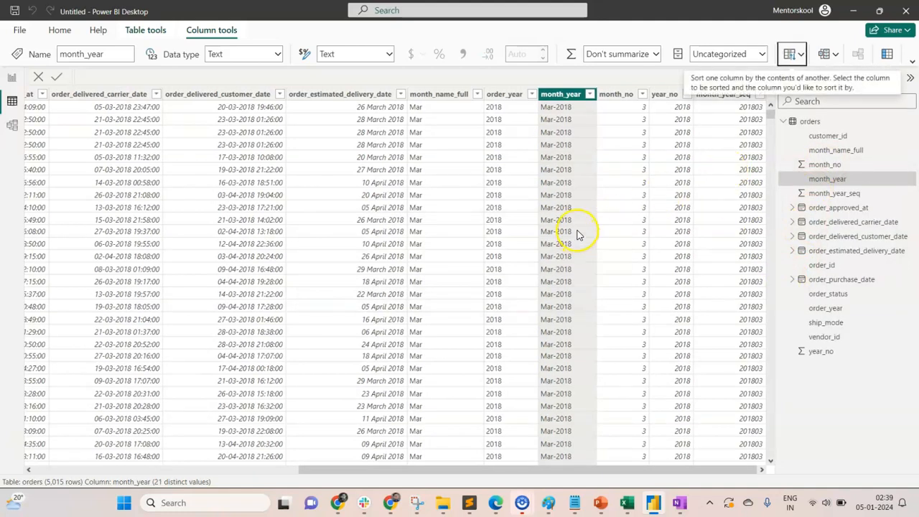
click(11, 77)
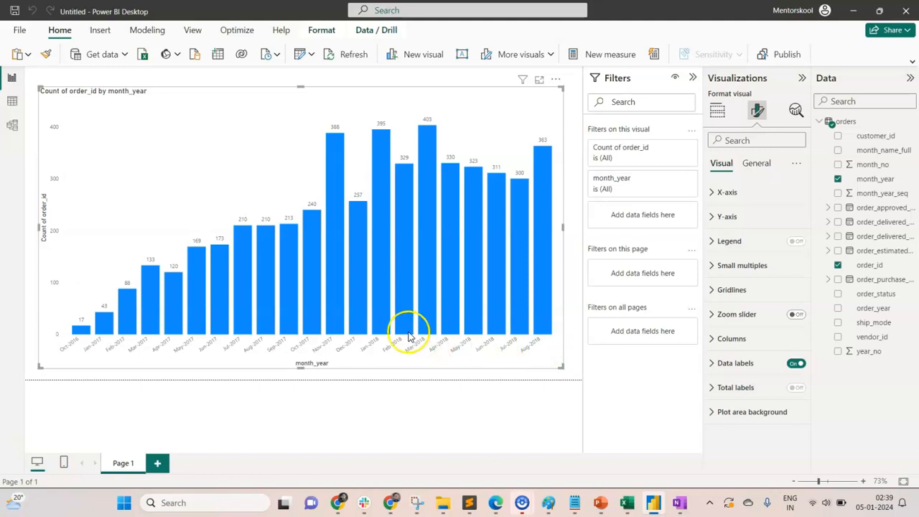
mouse_move(409, 336)
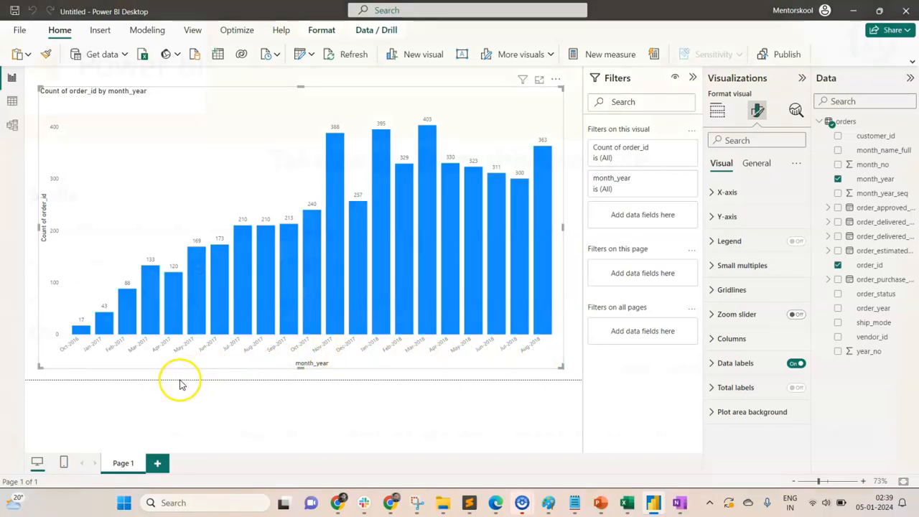